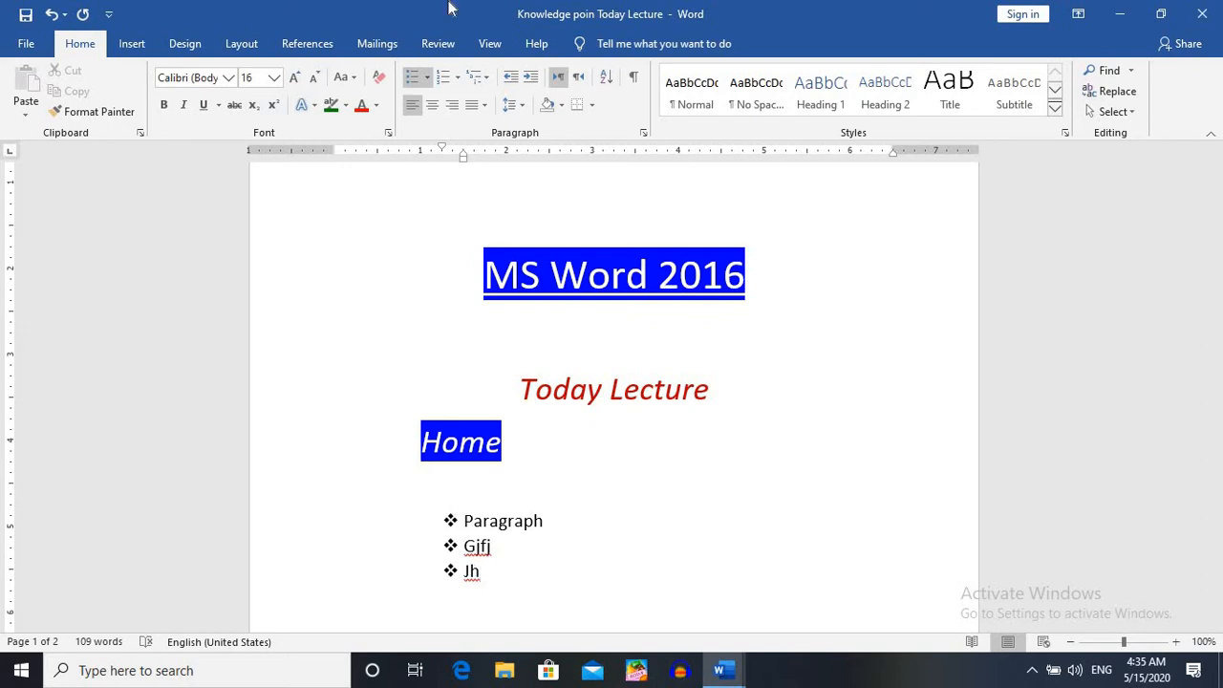
Define a new picture bullet from the file PicsArt_05-01-01.15.08 and apply it to the three-item list under Home
left_click(428, 78)
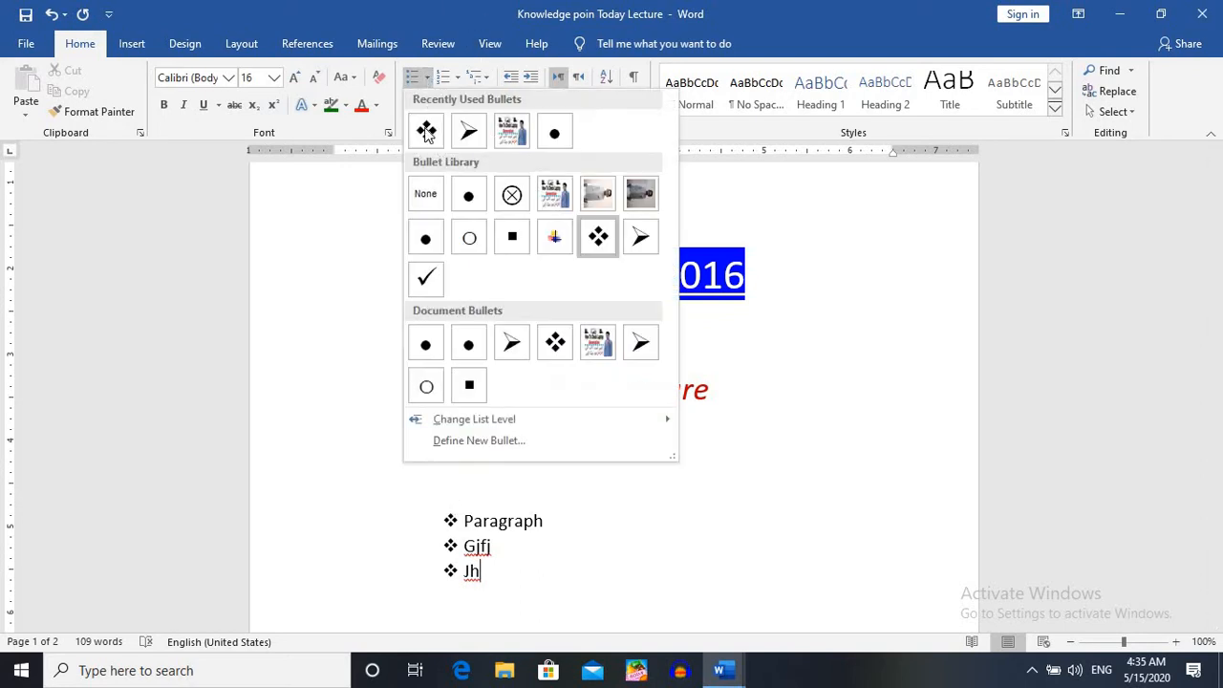
left_click(477, 444)
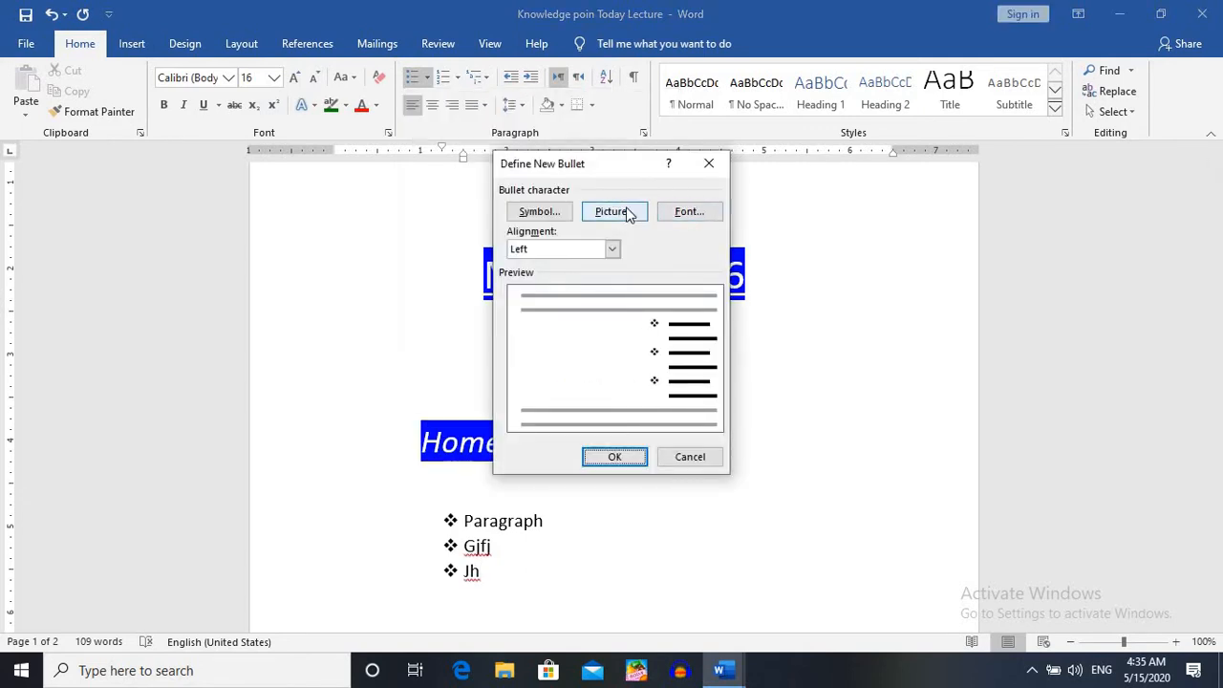
left_click(623, 212)
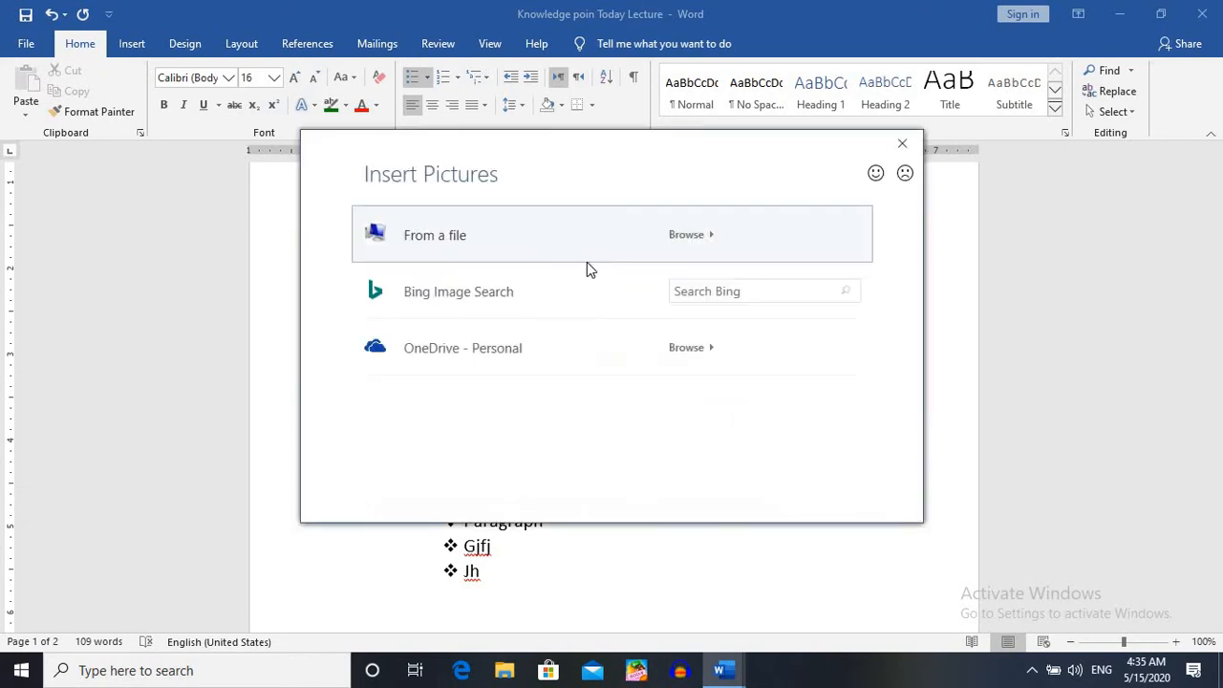
left_click(451, 251)
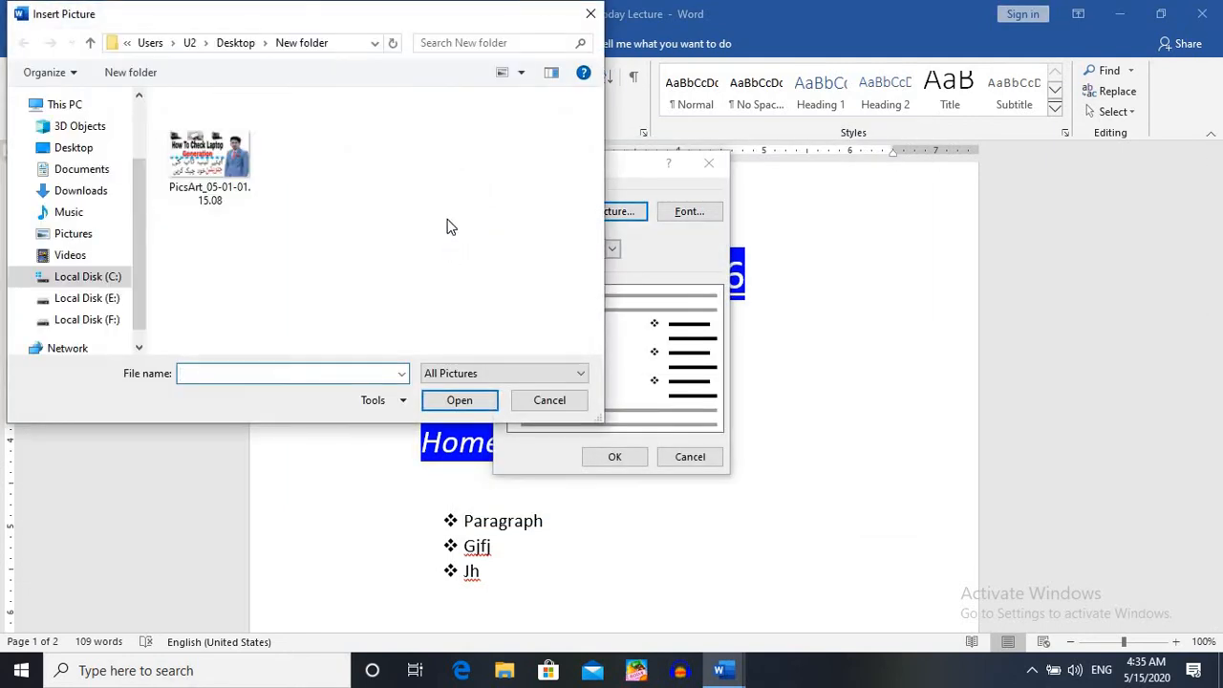
left_click(196, 167)
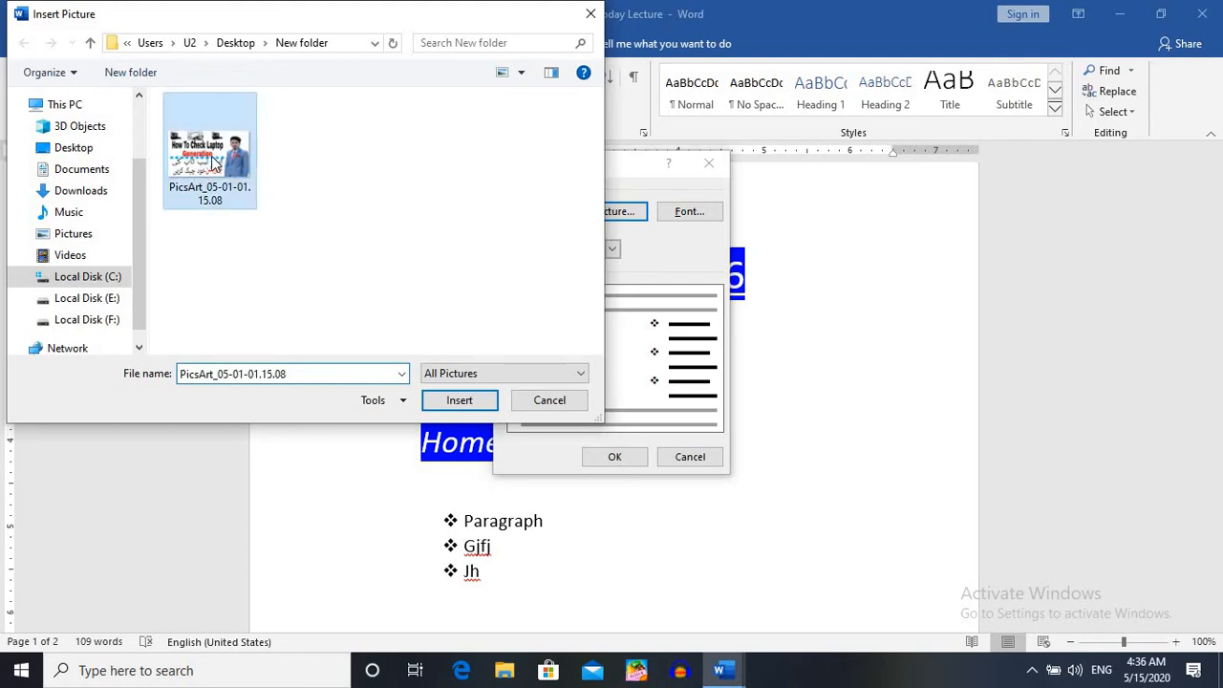
left_click(485, 402)
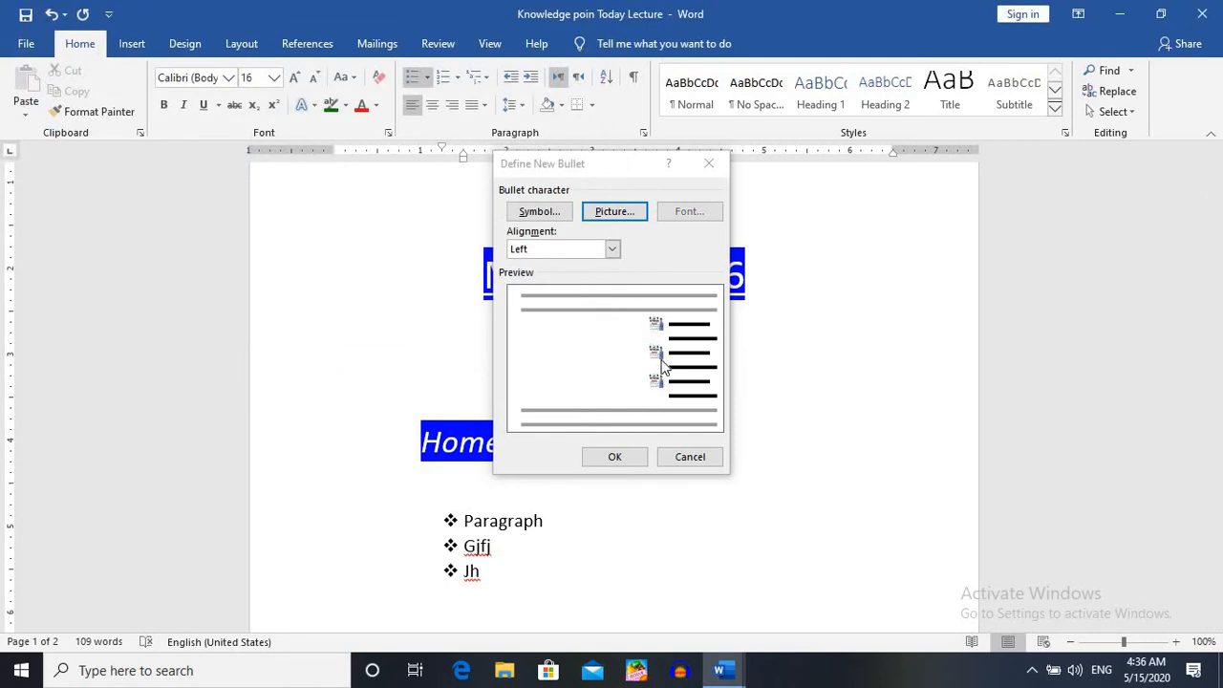
left_click(623, 456)
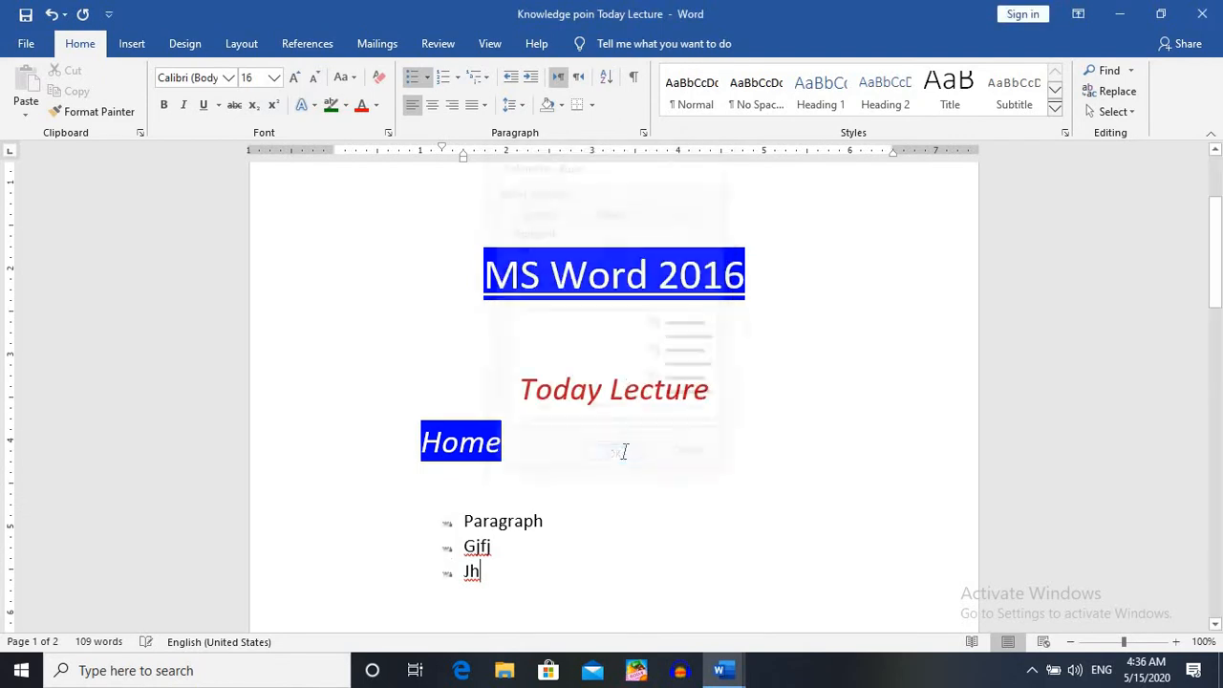
scroll(545, 448, "down", 3)
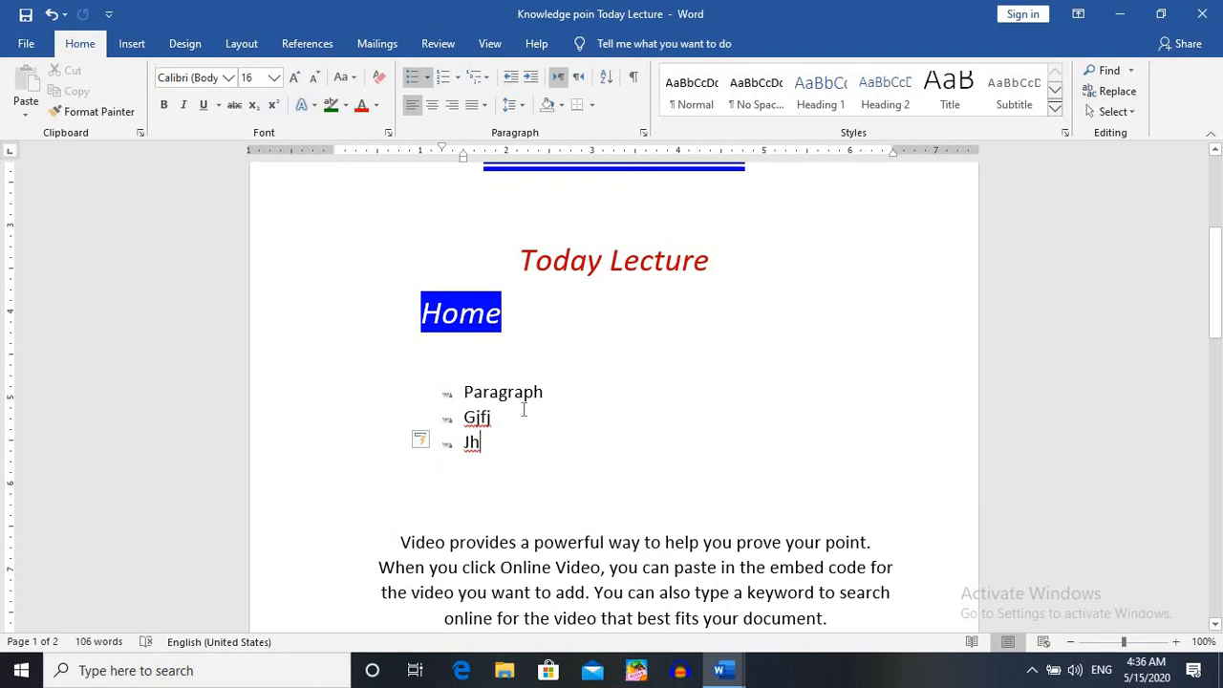
scroll(470, 411, "up", 1)
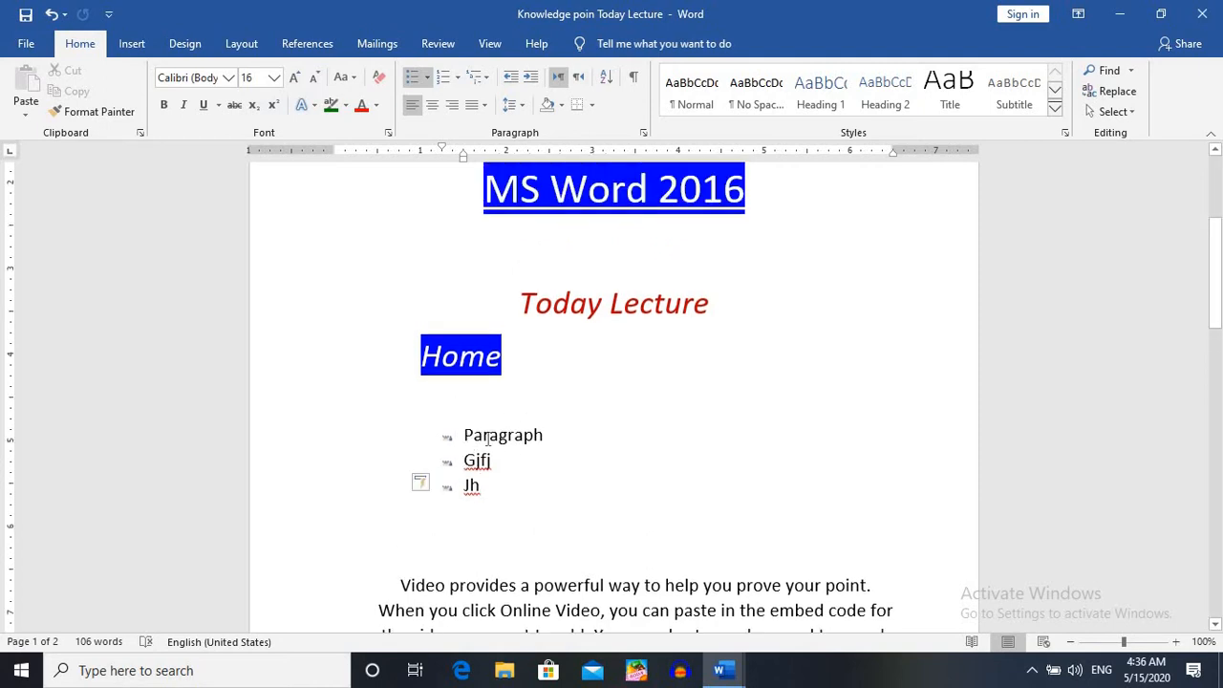
scroll(484, 435, "up", 2)
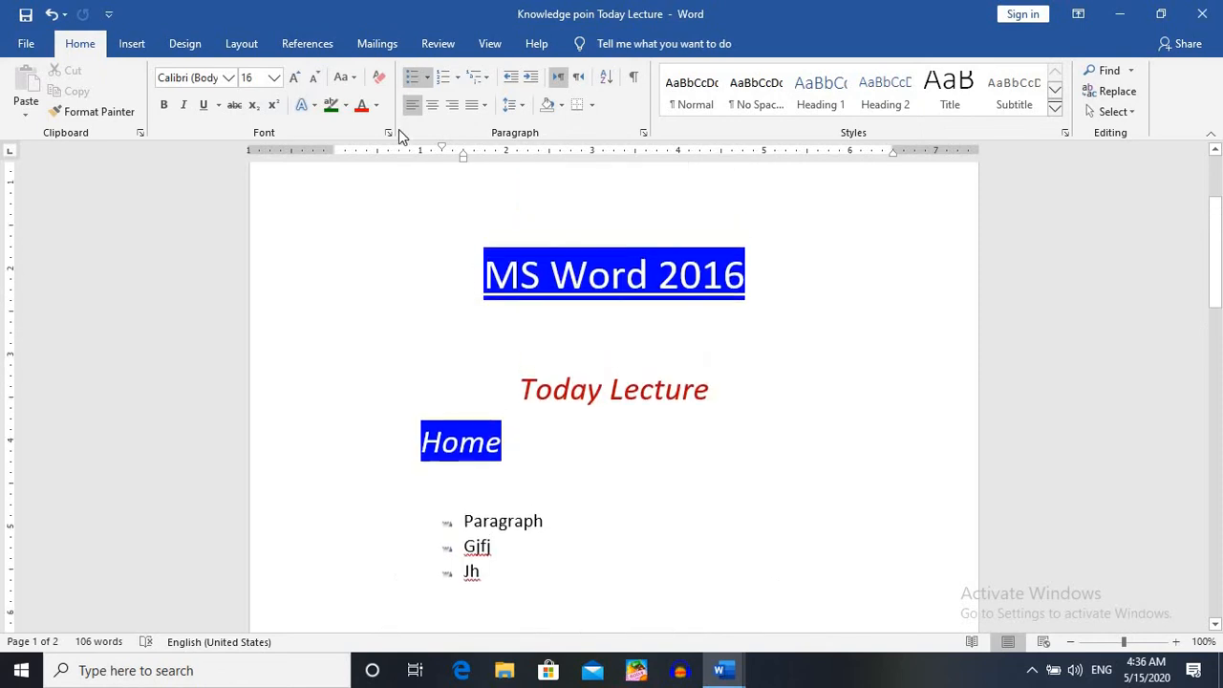
left_click(426, 76)
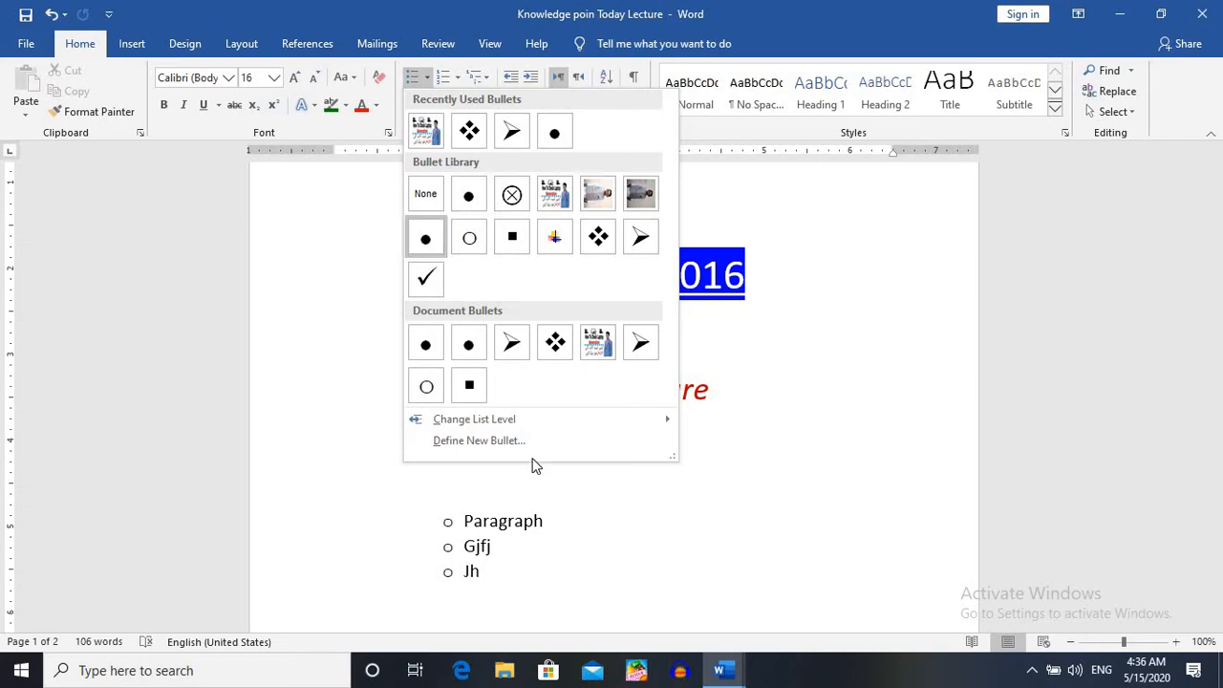
Apply 1. 2. 3. numbering to the Paragraph, Style and Editing lines
scroll(532, 543, "down", 2)
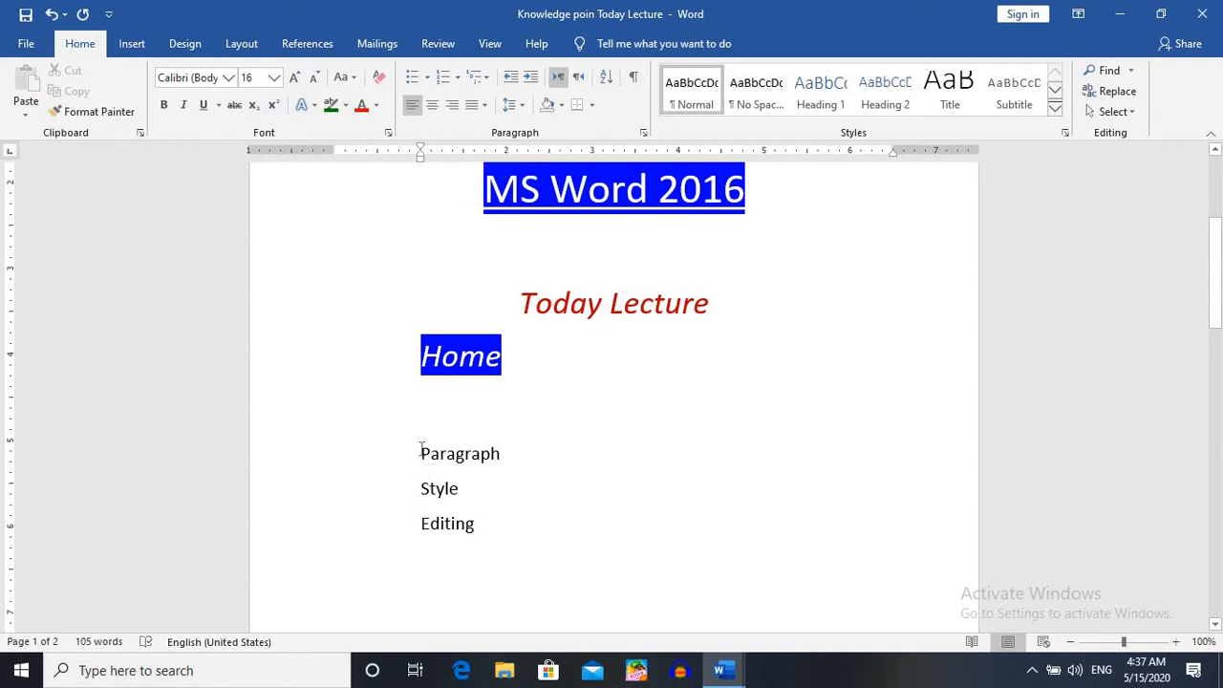
left_click_drag(432, 462, 468, 514)
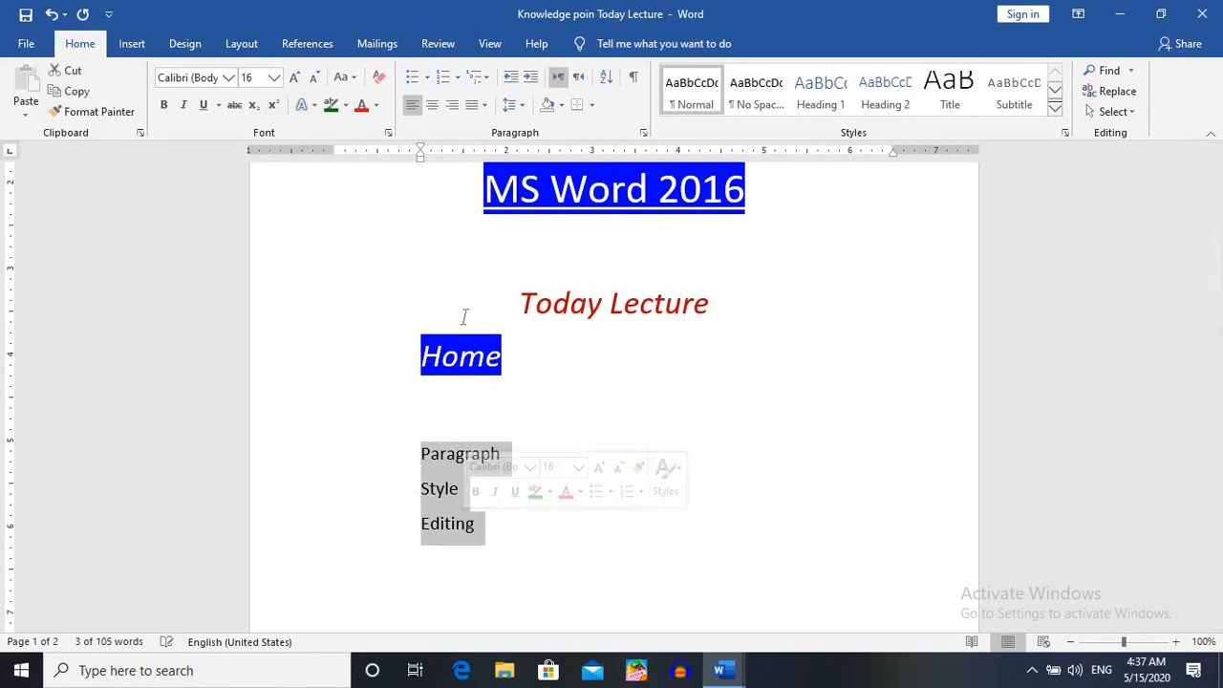
left_click(457, 75)
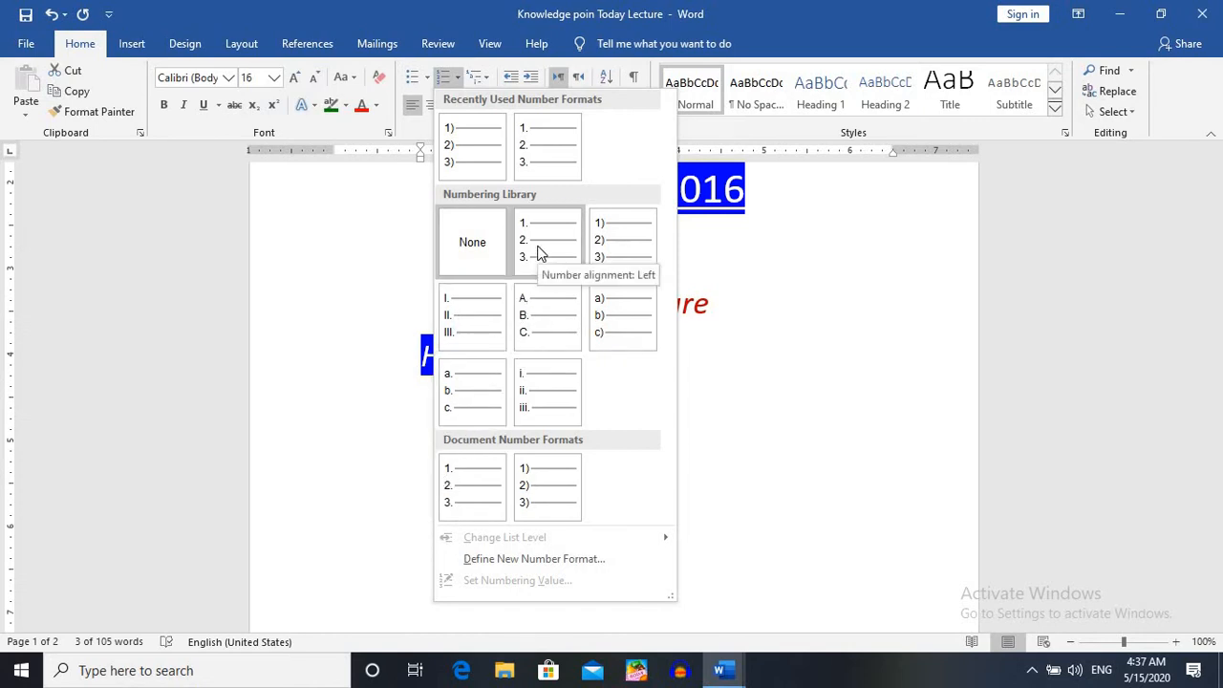
key("Escape")
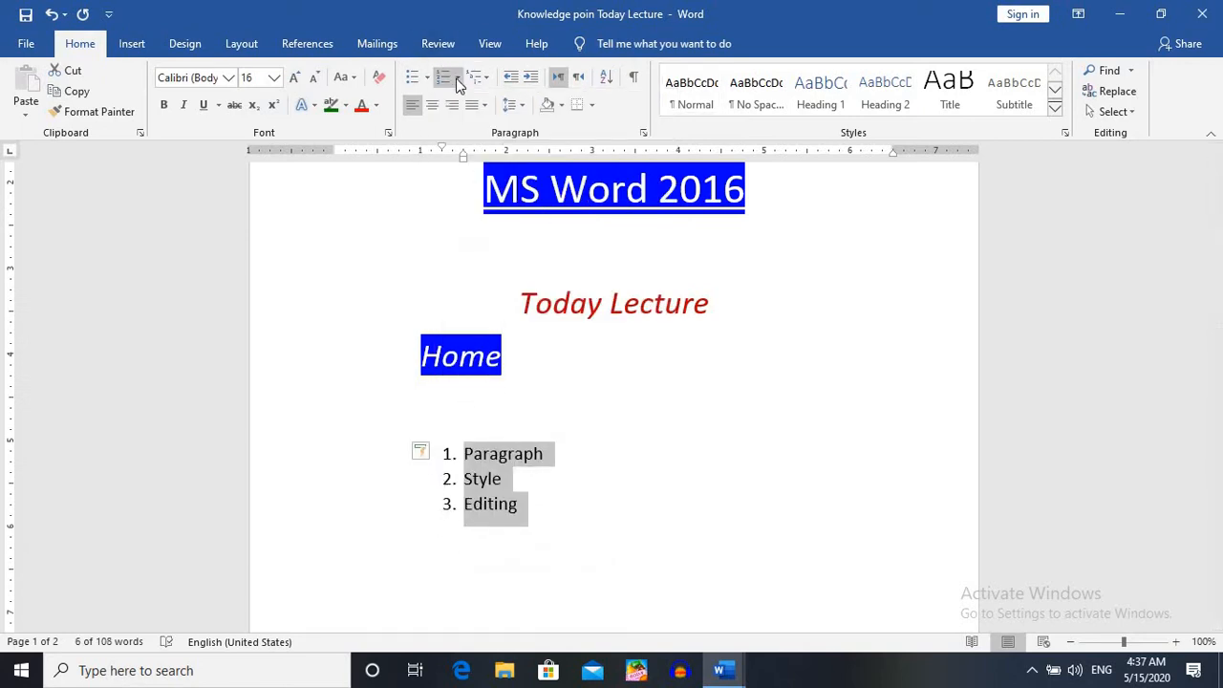
left_click(564, 523)
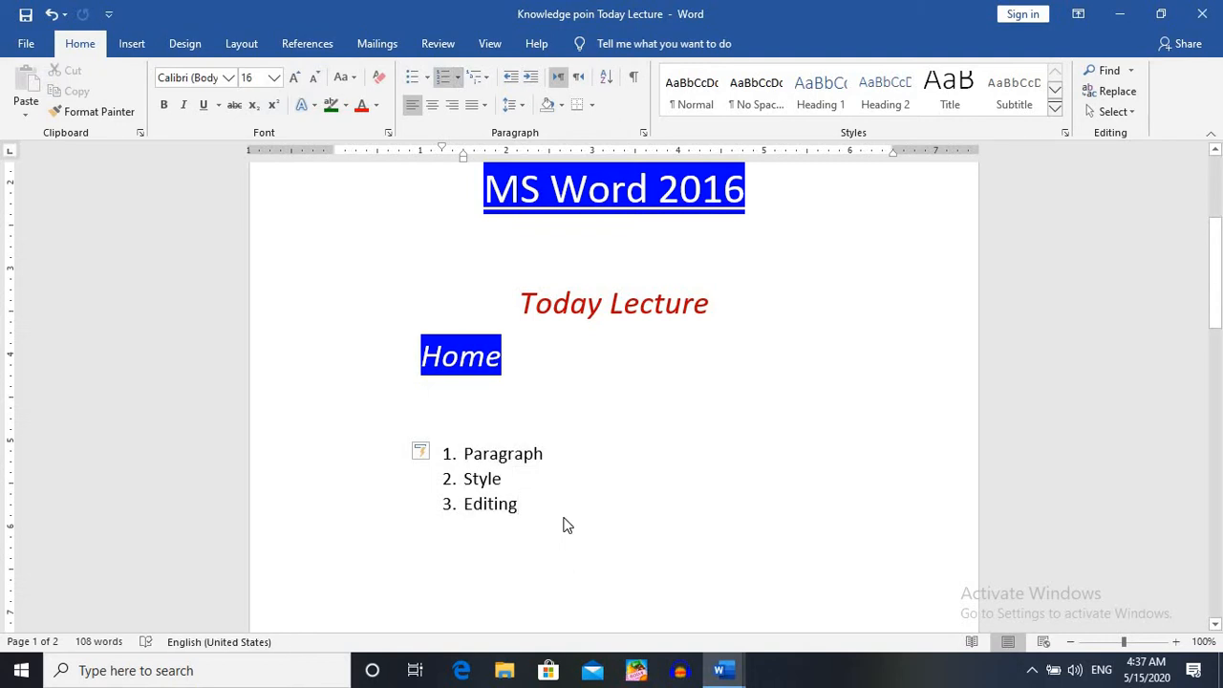
Start a fourth list item below Editing, then remove its number to end the list with an empty plain paragraph
key("Return")
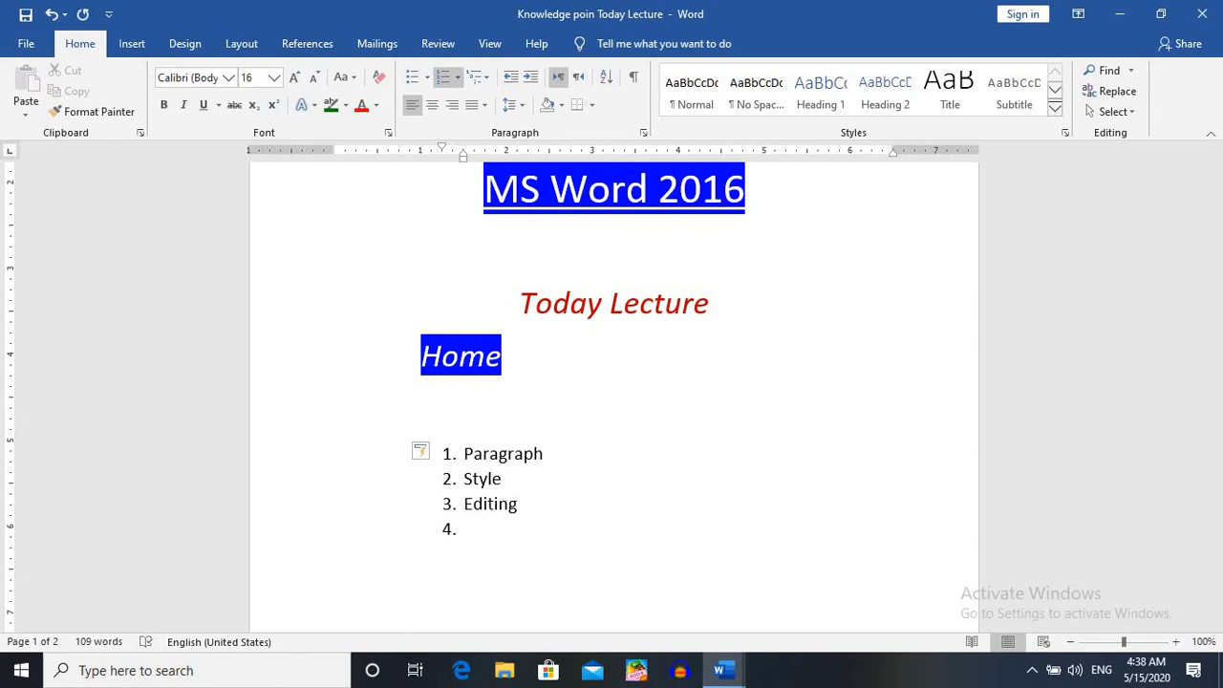
key("BackSpace")
key("BackSpace")
key("BackSpace")
key("BackSpace")
key("Return")
key("Return")
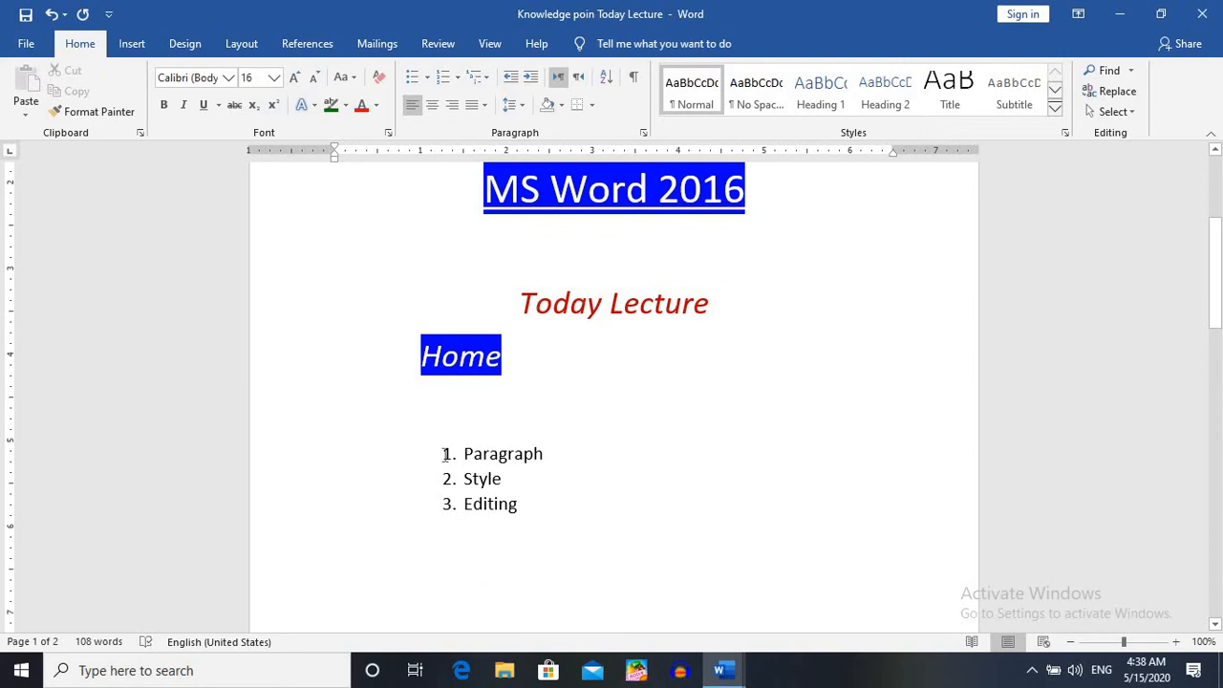
Remove the numbering from the Paragraph, Style and Editing lines by choosing the None format
left_click_drag(464, 454, 507, 545)
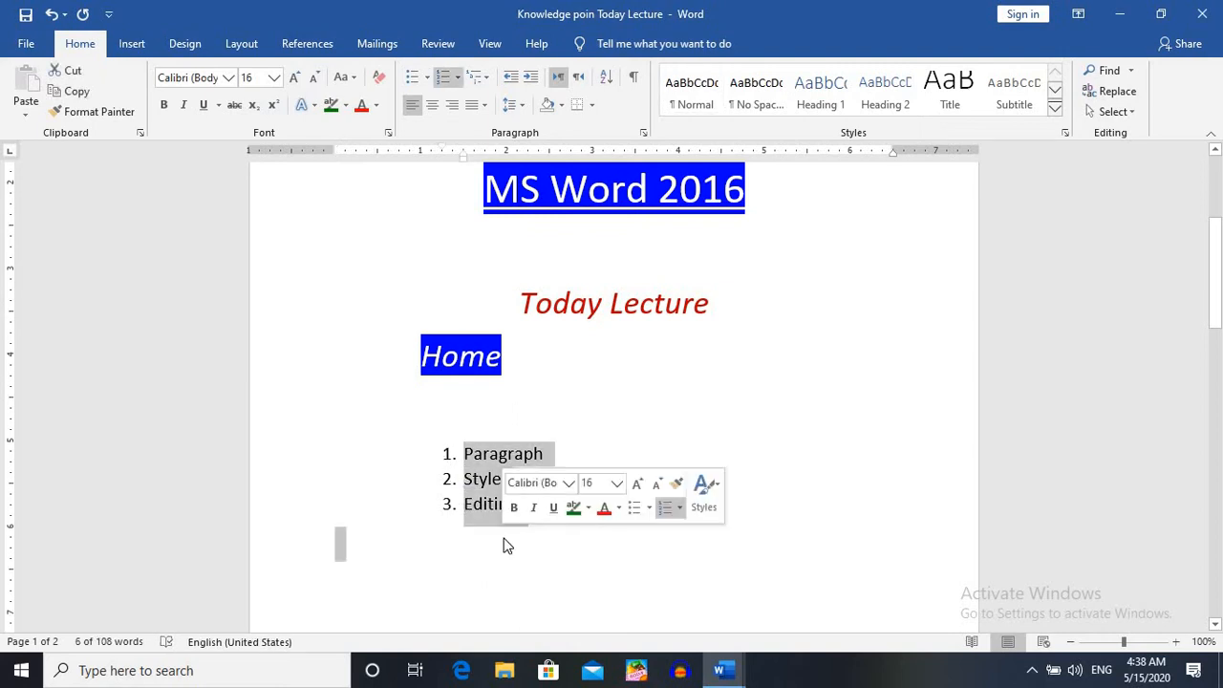
left_click(459, 78)
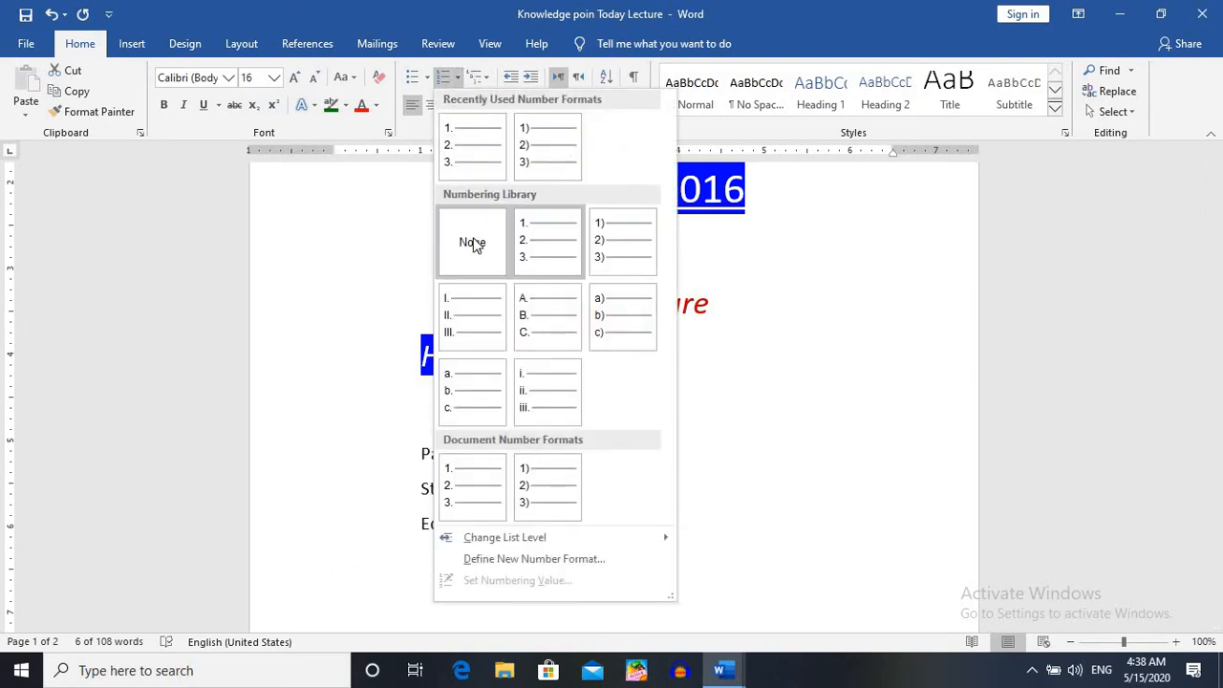
left_click(473, 245)
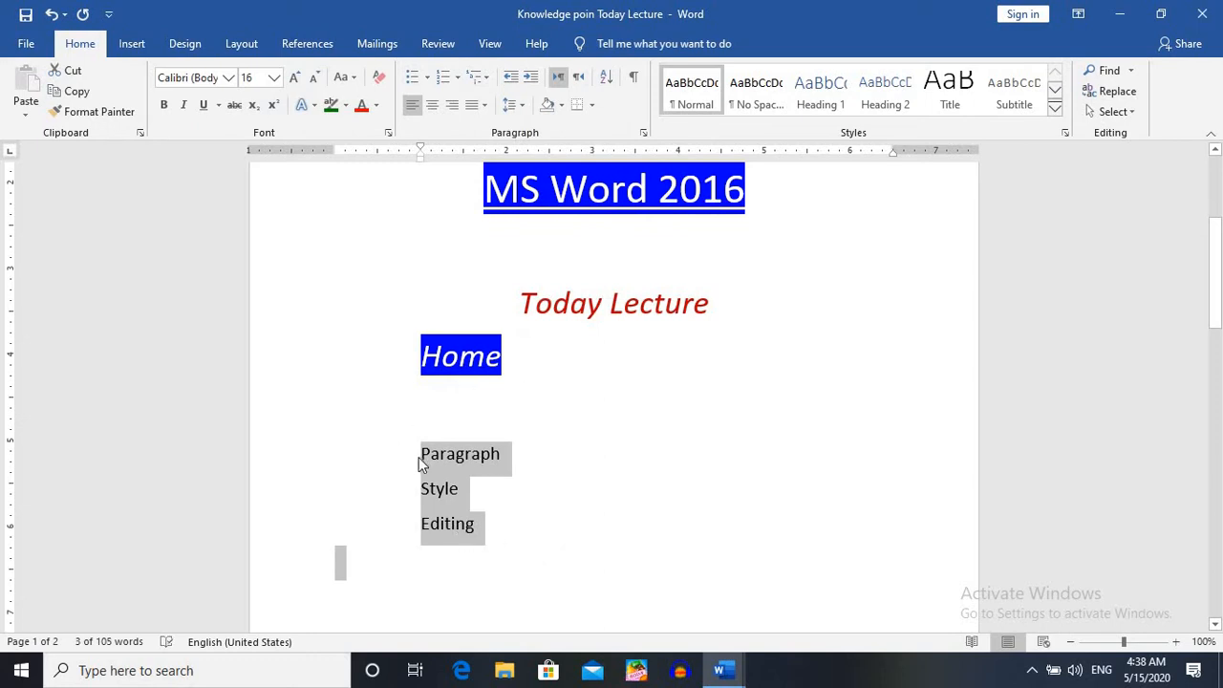
left_click(511, 455)
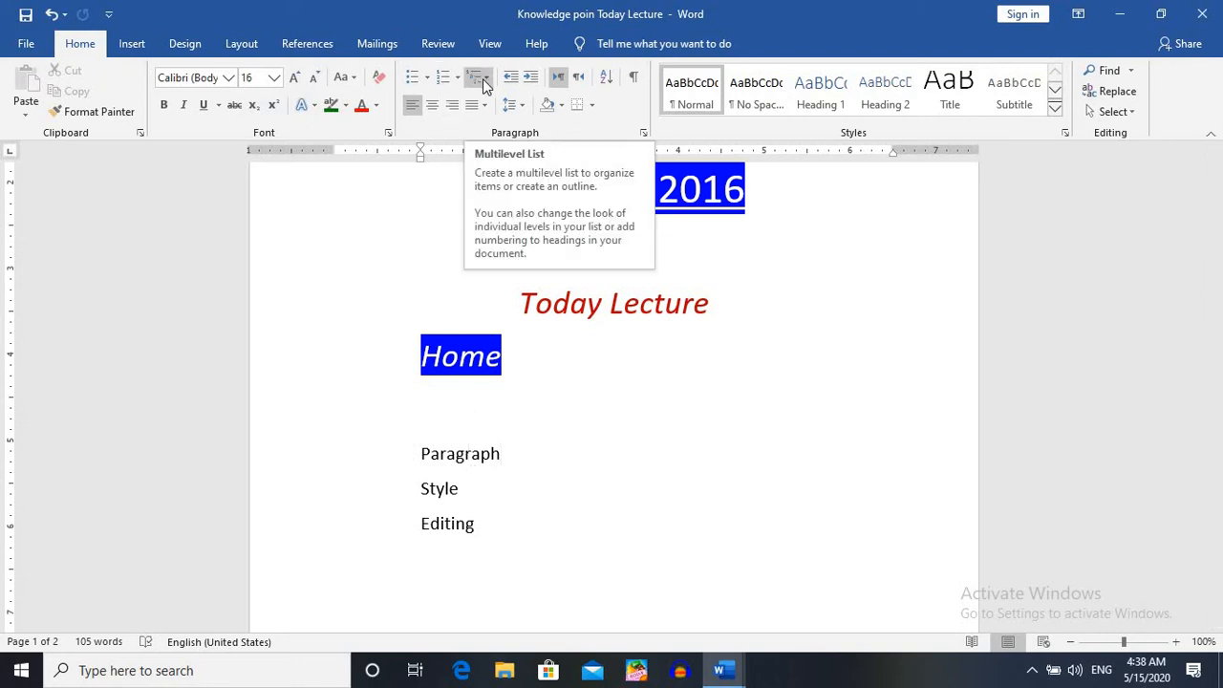
Undo the last change and apply the 1. / 1.1. / 1.1.1. multilevel list format to the Paragraph, Style and Editing lines
key("ctrl+z")
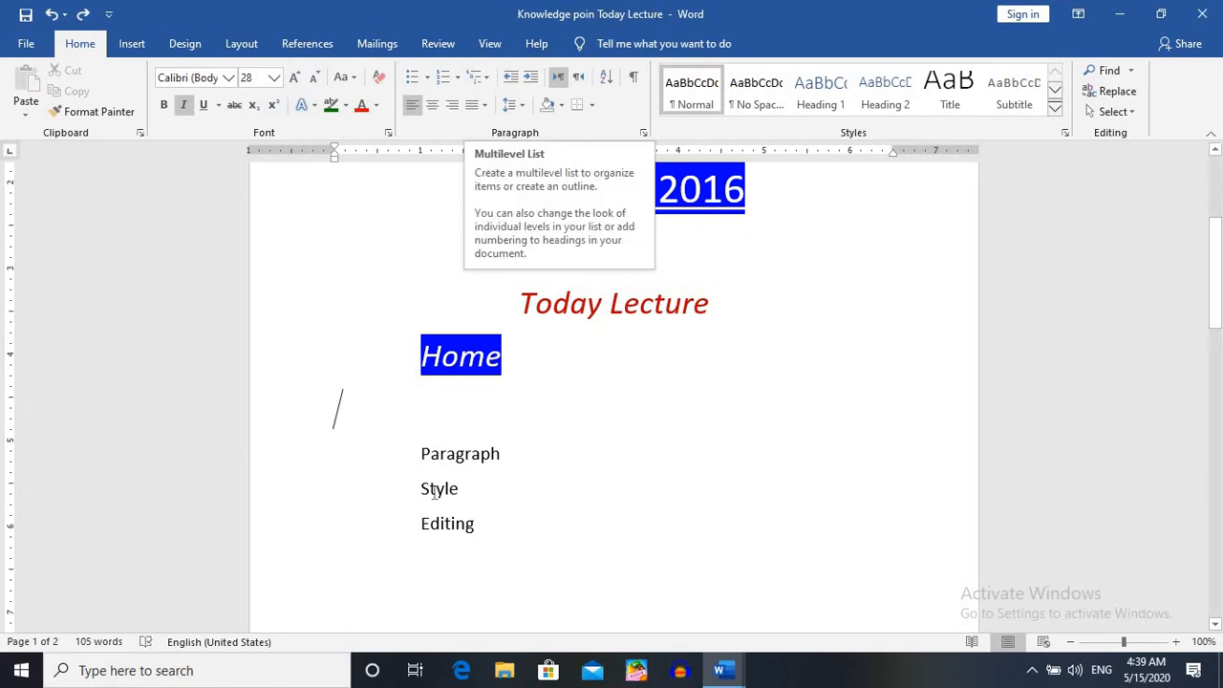
left_click_drag(417, 446, 477, 527)
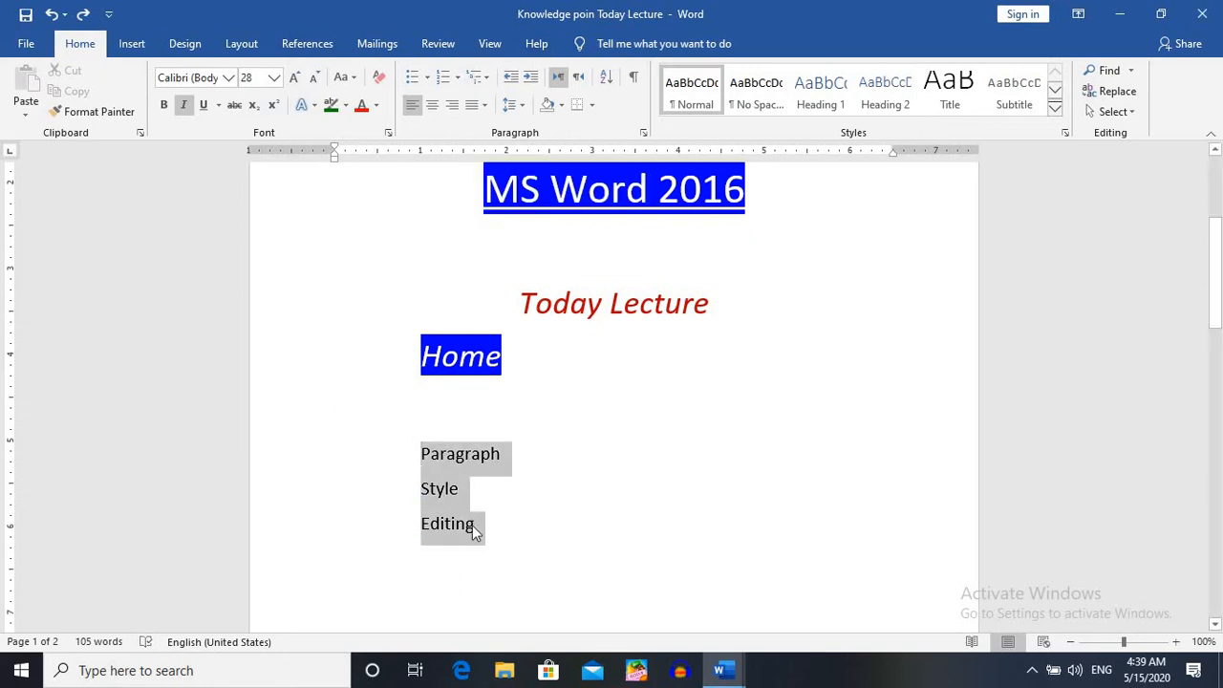
left_click(478, 76)
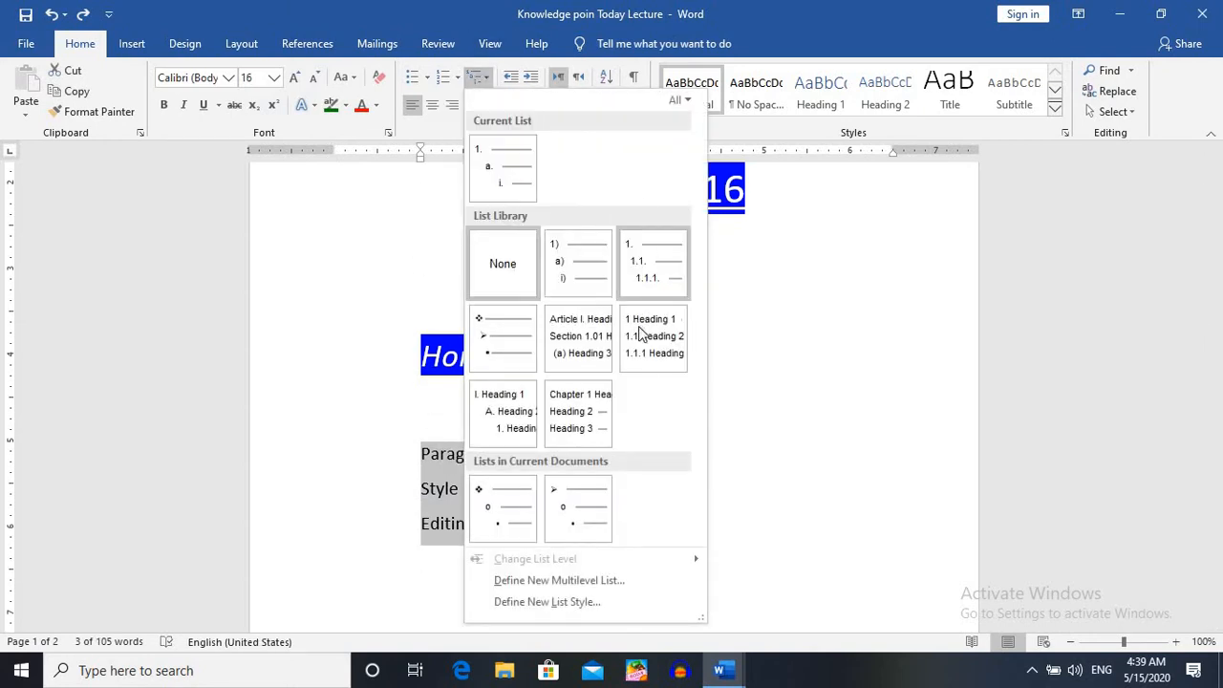
left_click(633, 256)
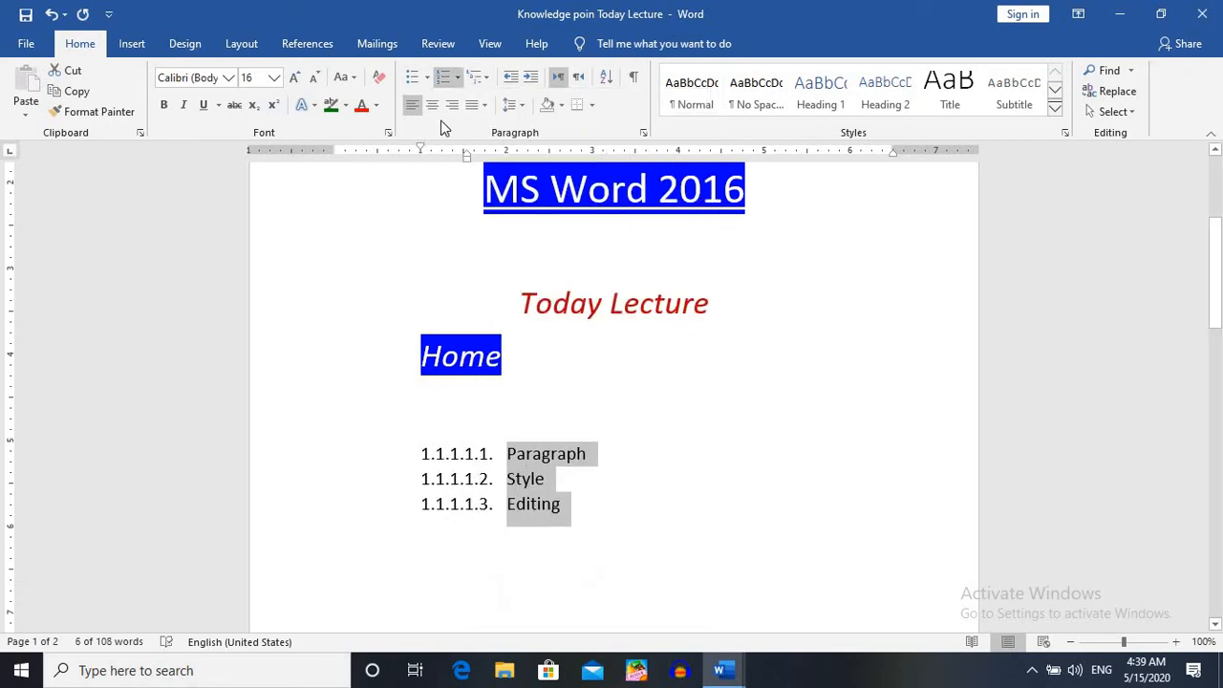
Switch the three lines to the Chapter 1 Heading multilevel format, followed by the 1 Heading 1 / 1.1 Heading 2 format
left_click(478, 76)
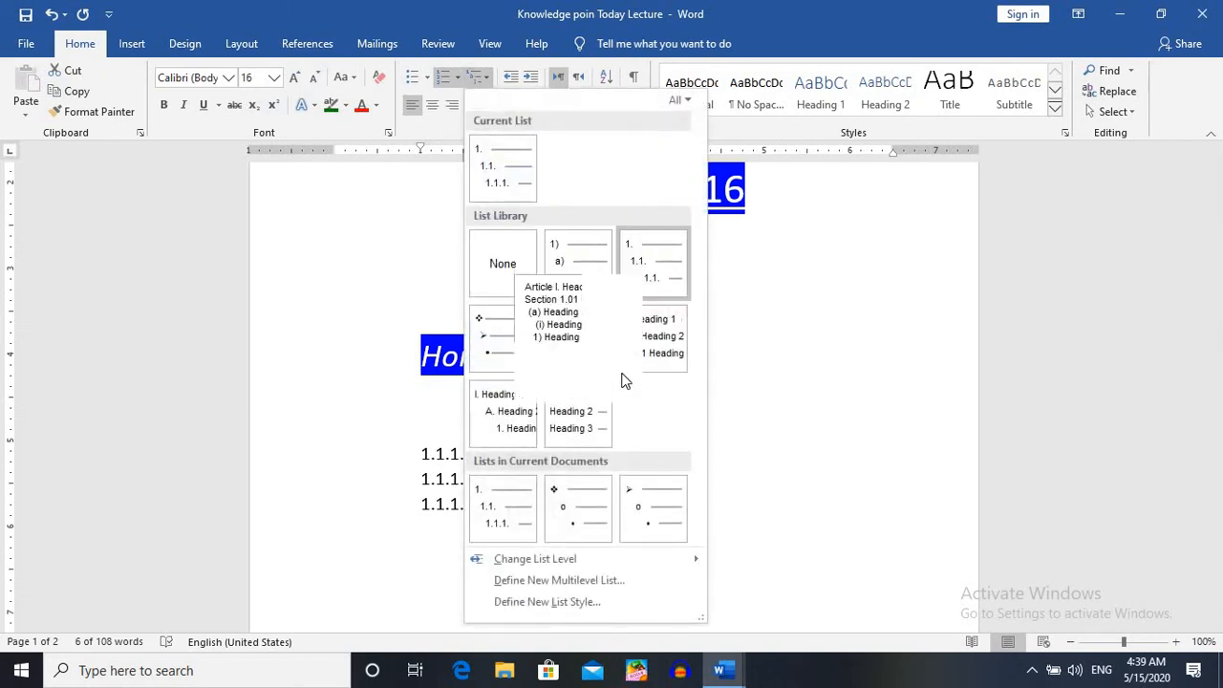
left_click(590, 418)
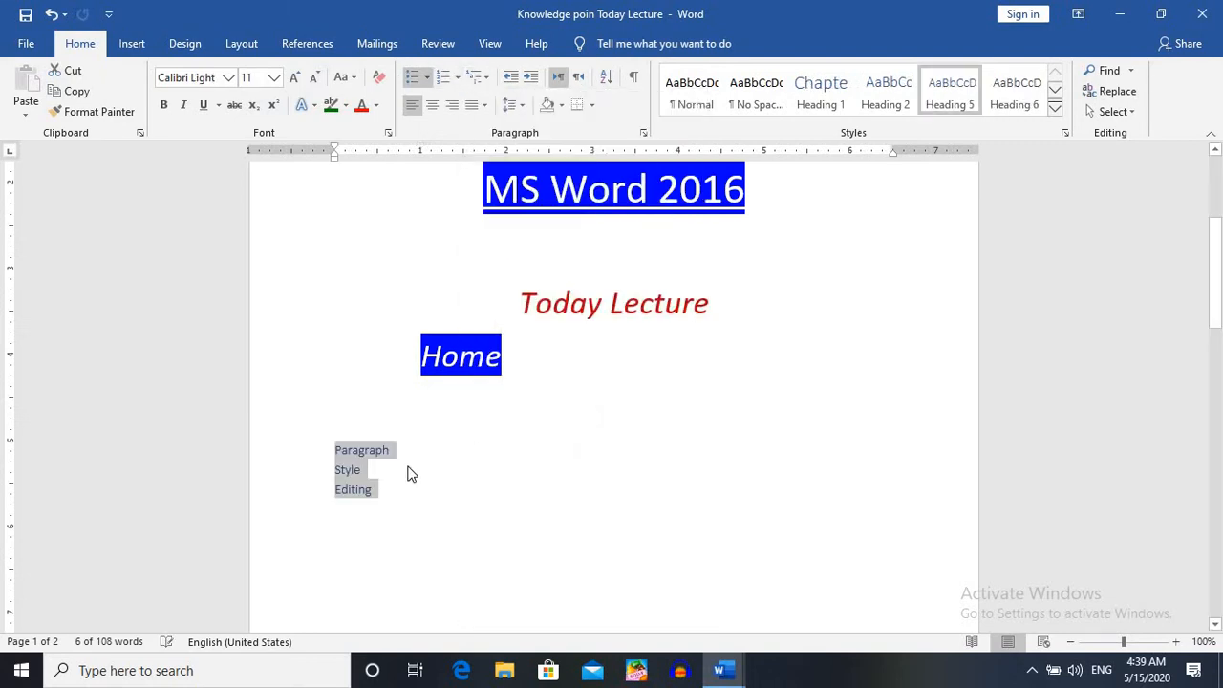
left_click(478, 77)
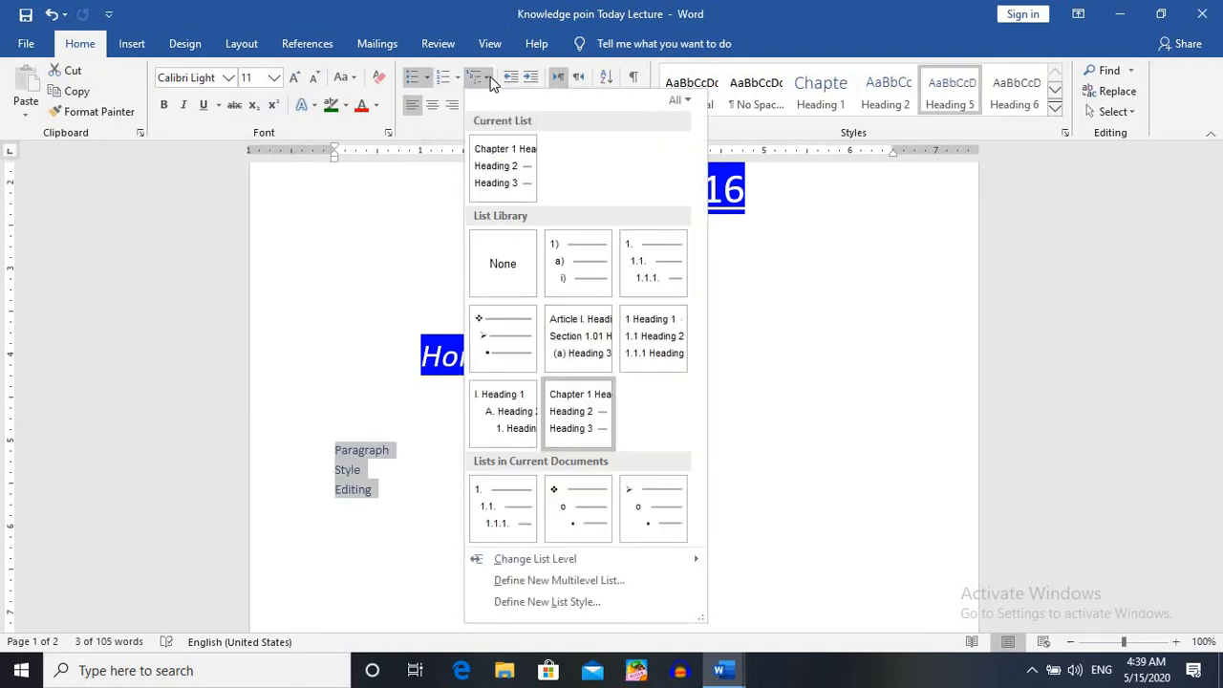
left_click(652, 335)
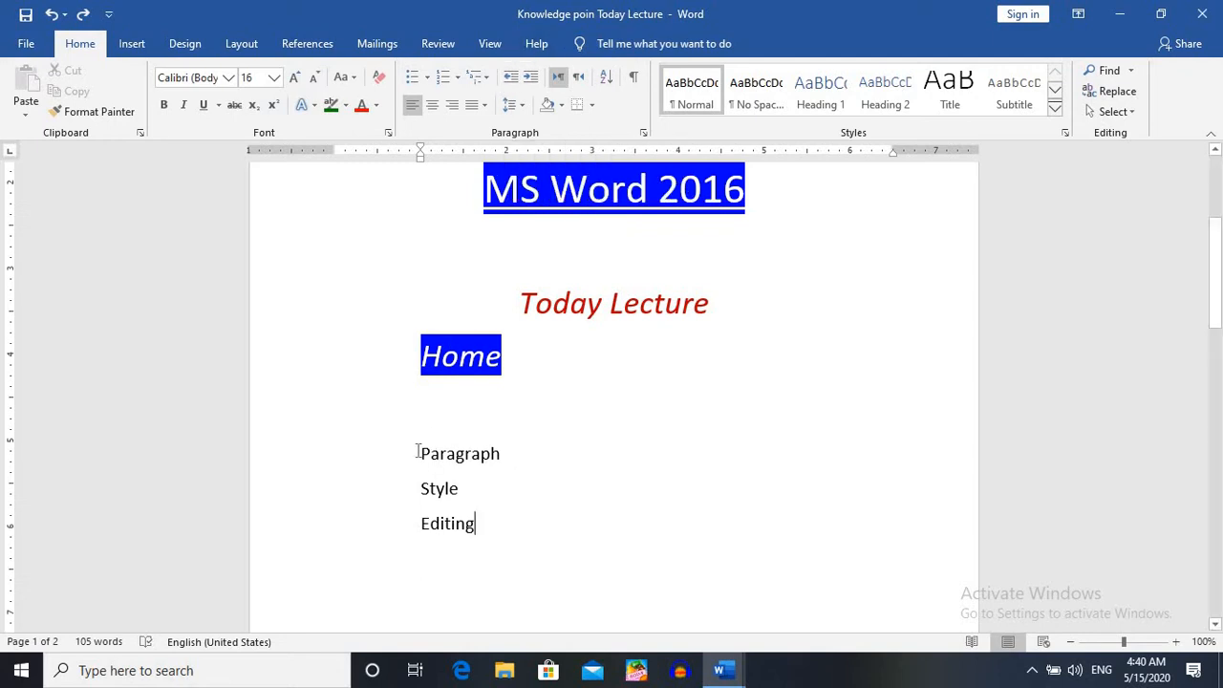
Increase the indent of the Paragraph, Style and Editing lines, then decrease it back to the original position
left_click_drag(424, 446, 466, 532)
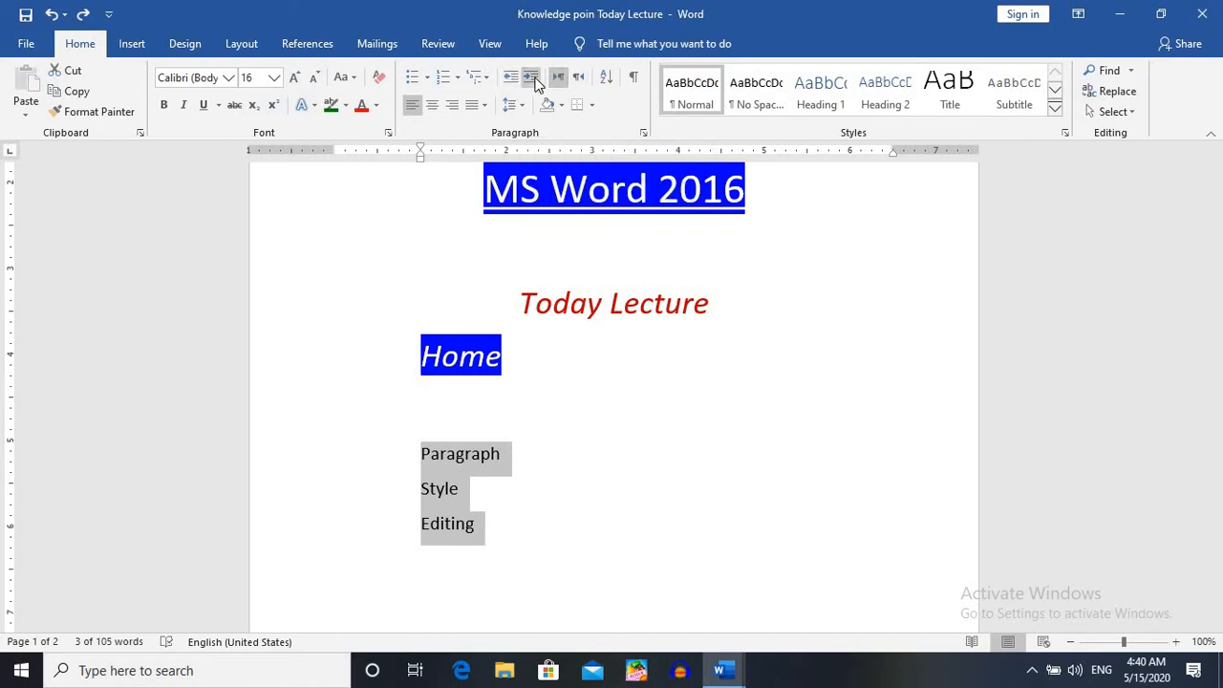
left_click(533, 79)
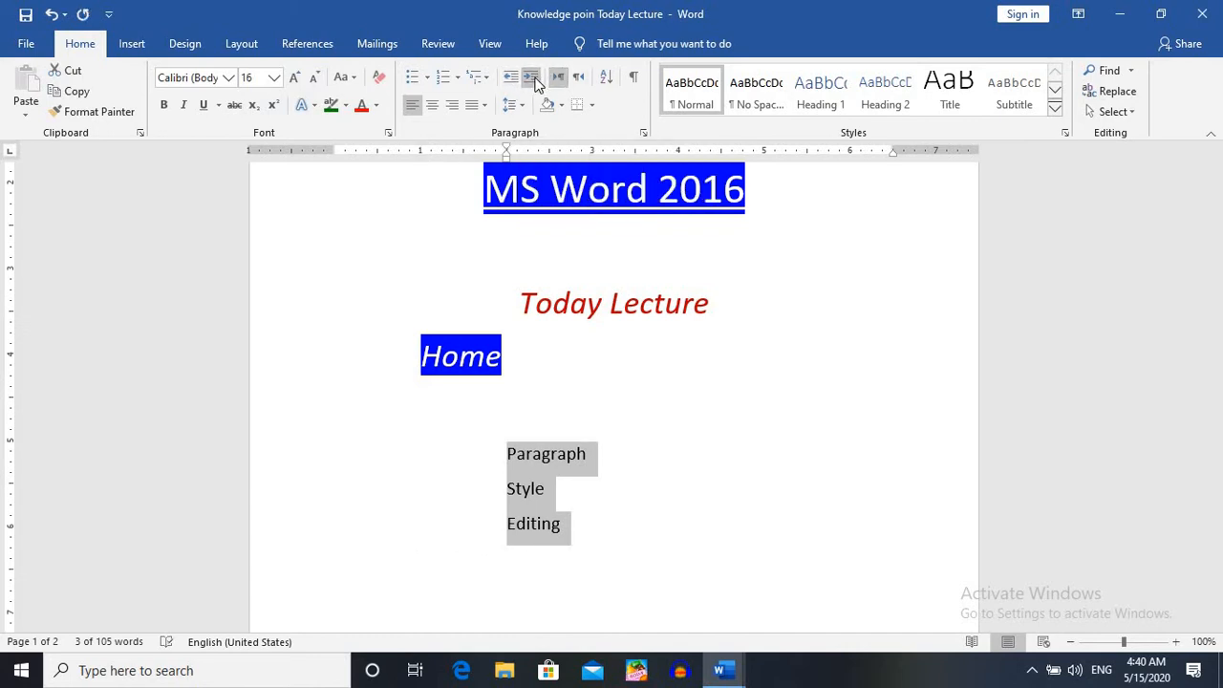
left_click(506, 80)
left_click(507, 80)
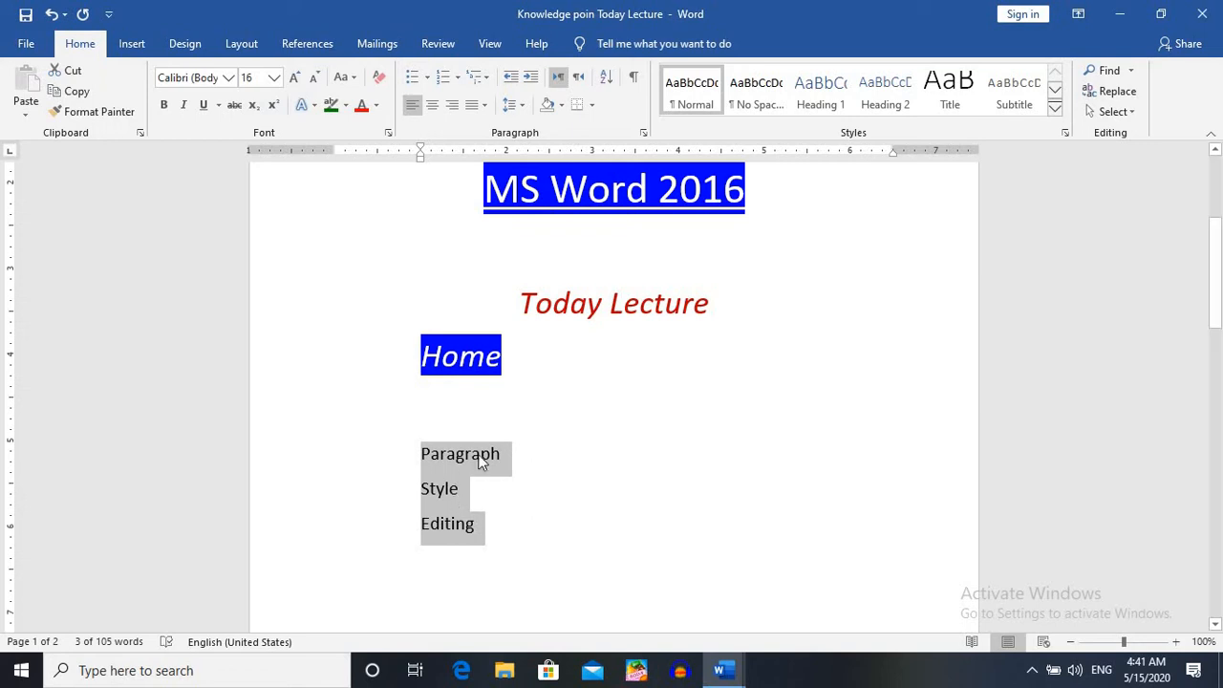
Set the three selected lines to right-to-left text direction, then return them to left-to-right
left_click(579, 79)
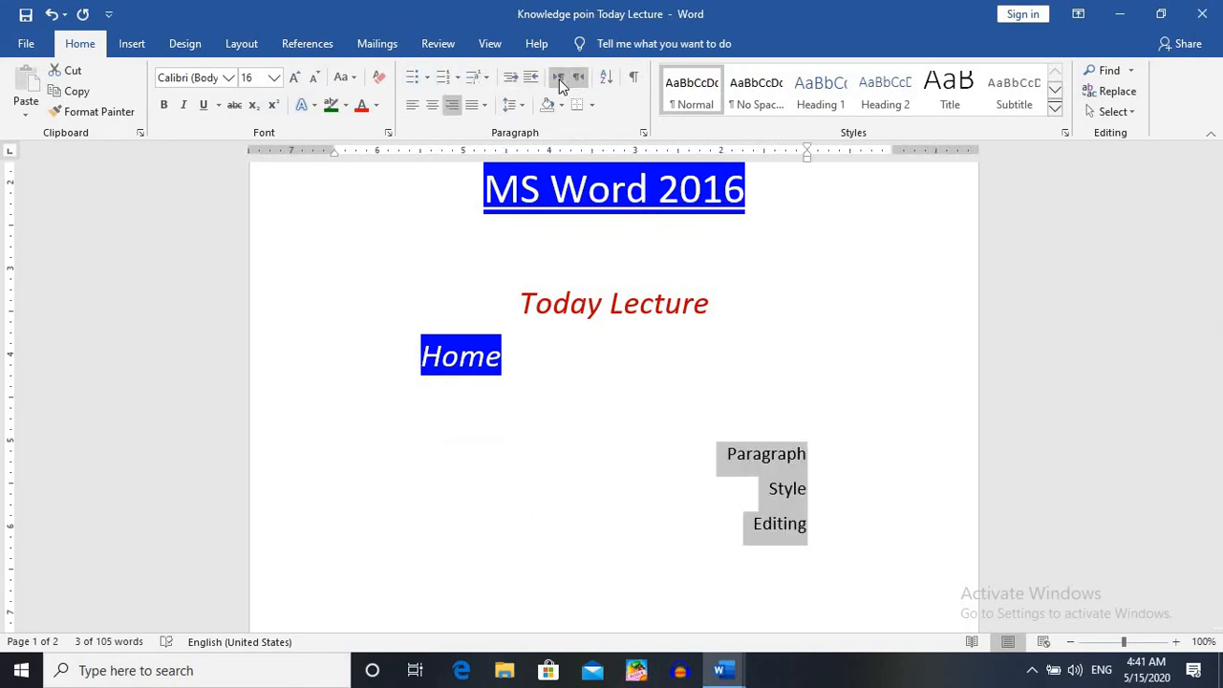
left_click(559, 79)
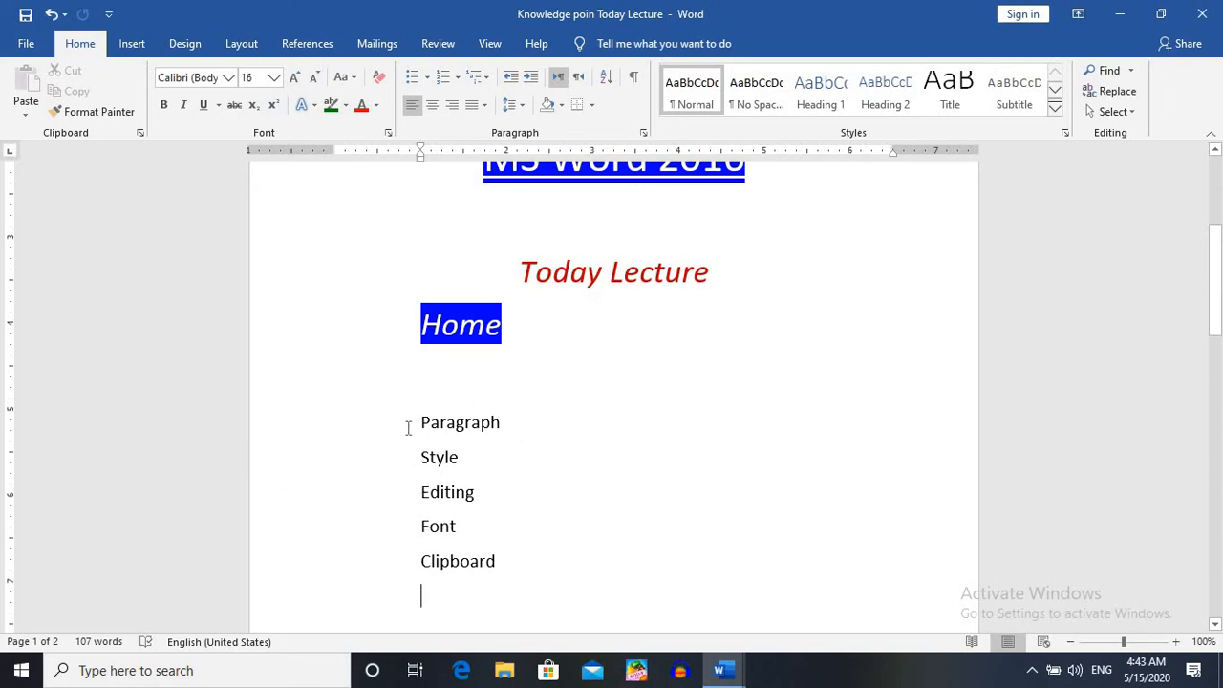
Sort the five lines from Paragraph to Clipboard as text by paragraphs in ascending order, without a header row
left_click_drag(424, 418, 490, 568)
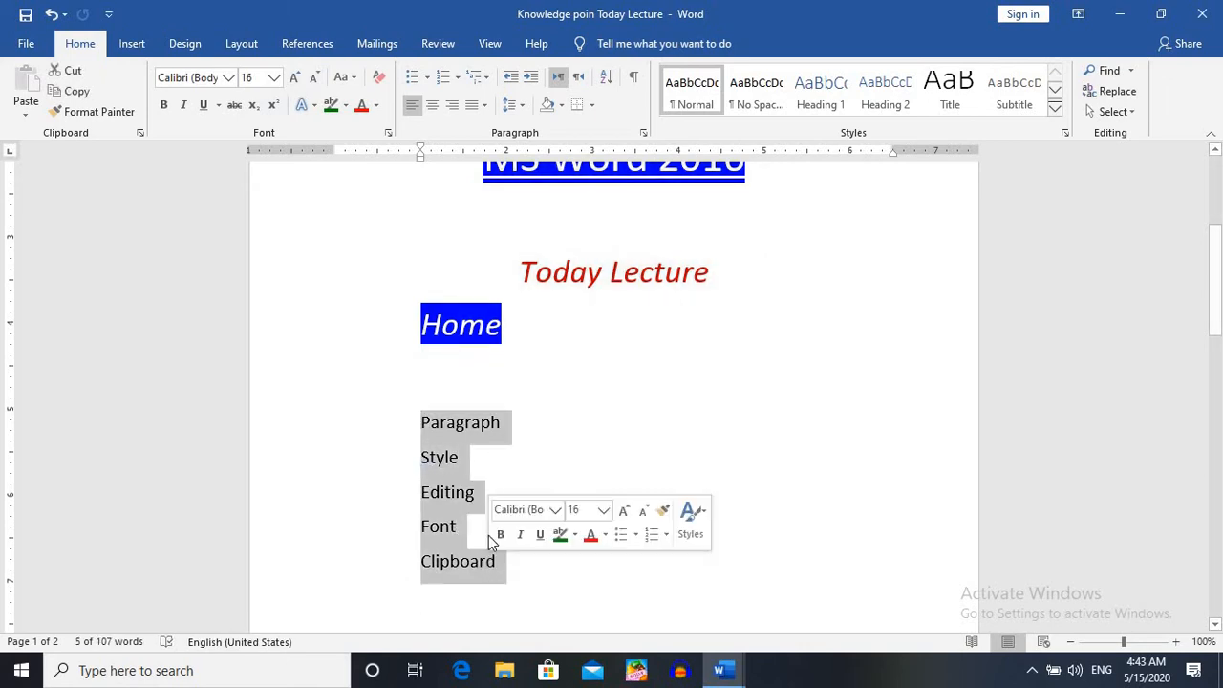
left_click(604, 84)
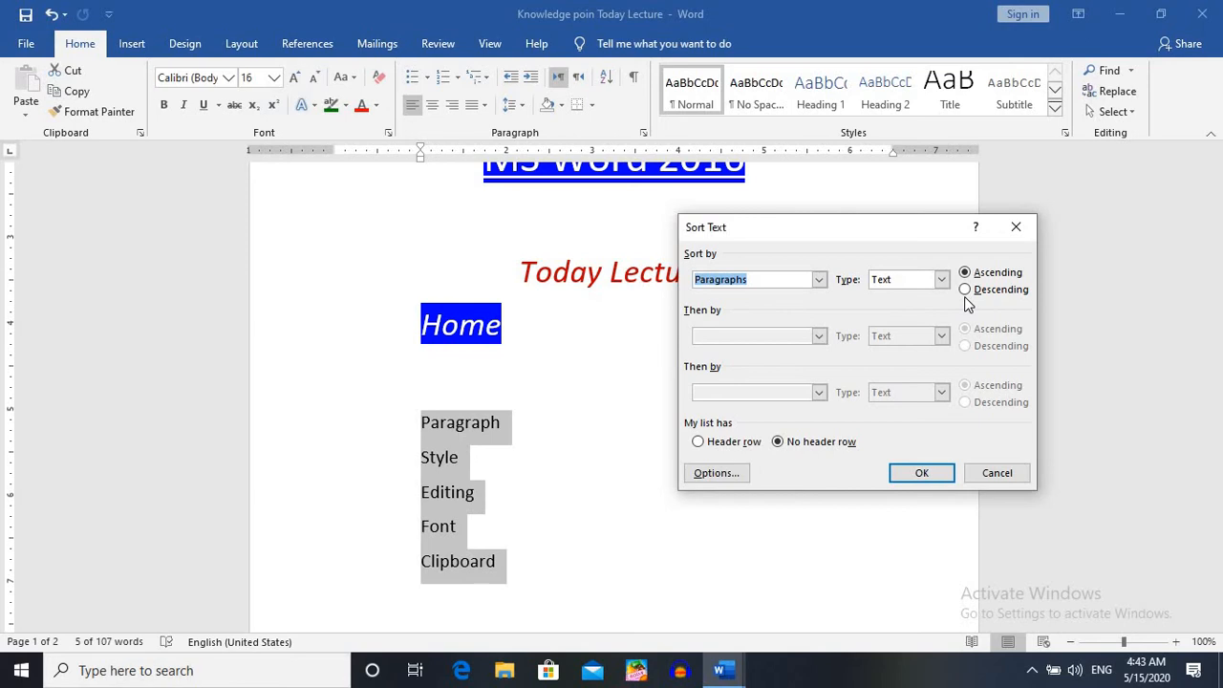
left_click(925, 475)
left_click(578, 420)
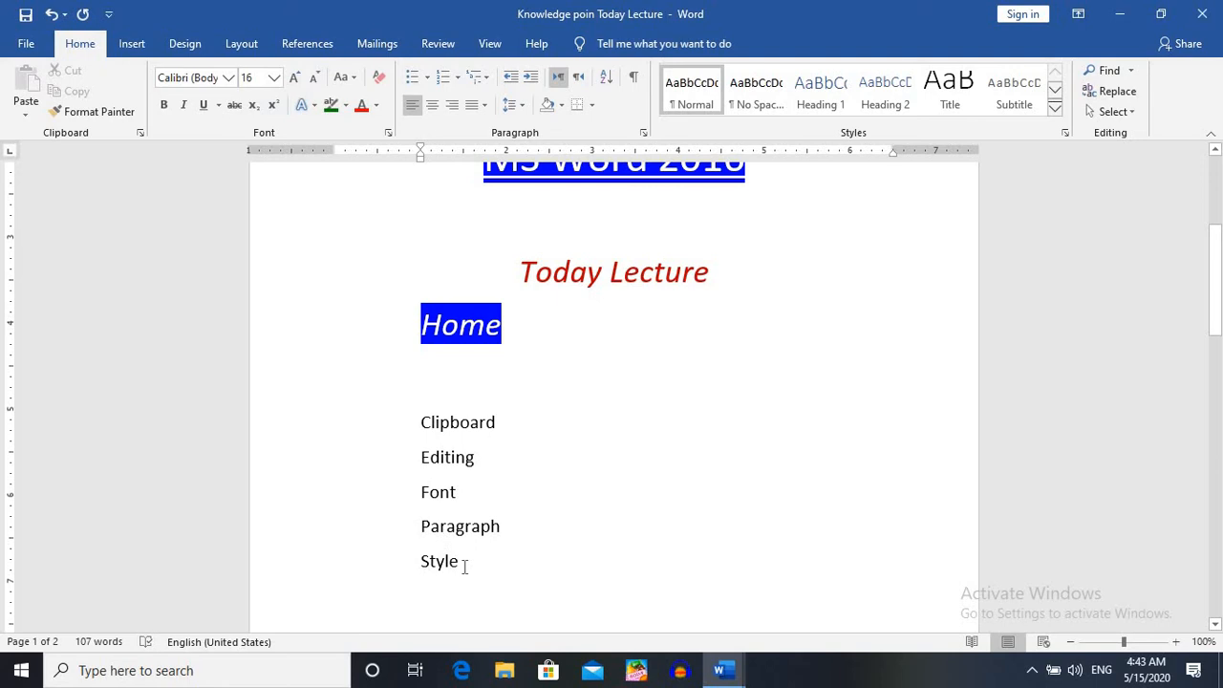
Sort the five list lines by paragraphs in descending order
left_click_drag(449, 573, 422, 430)
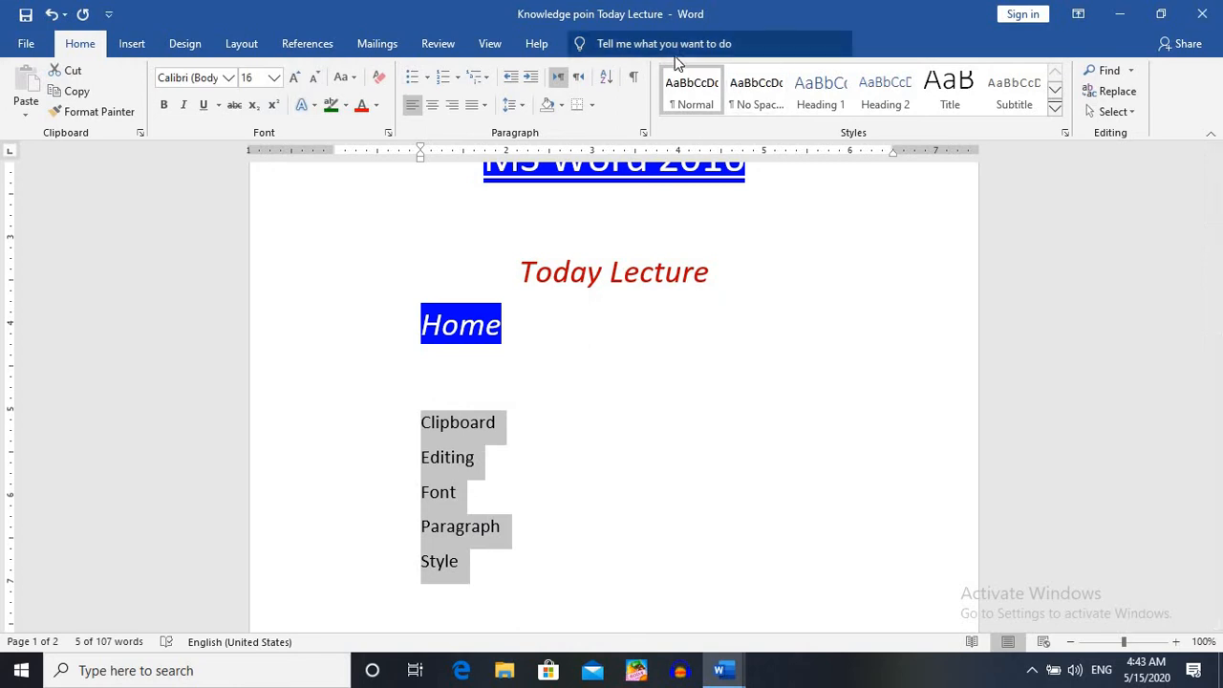
left_click(610, 74)
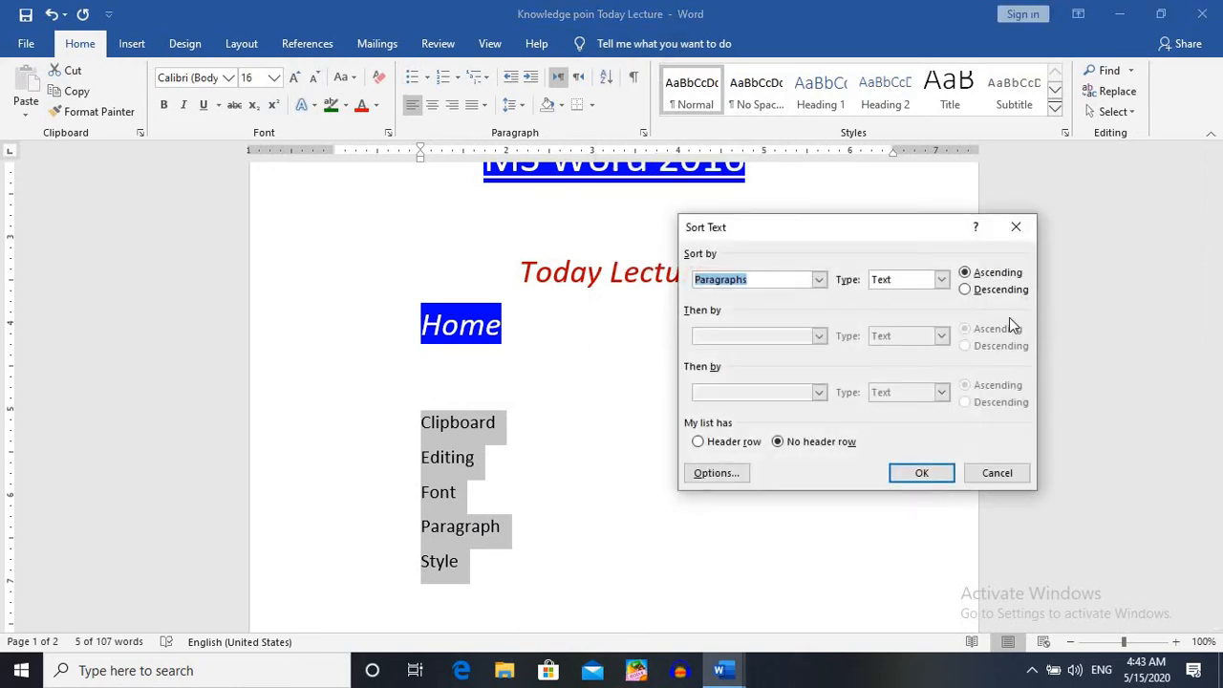
left_click(965, 289)
left_click(917, 475)
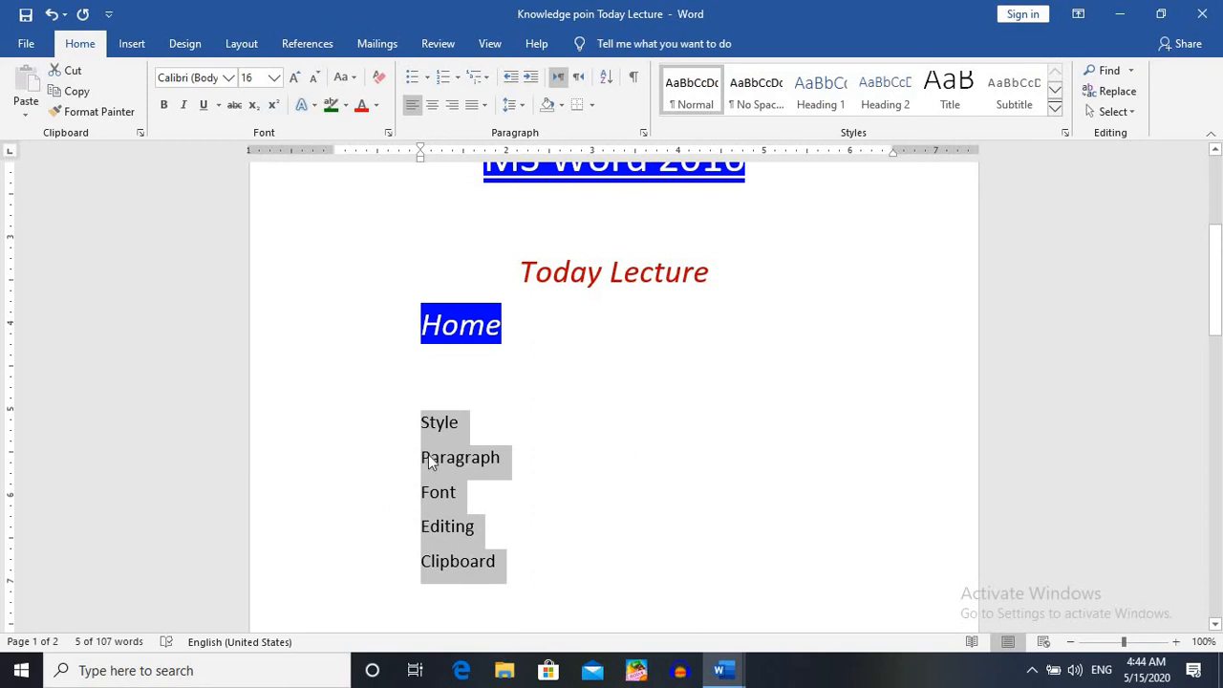
left_click(528, 451)
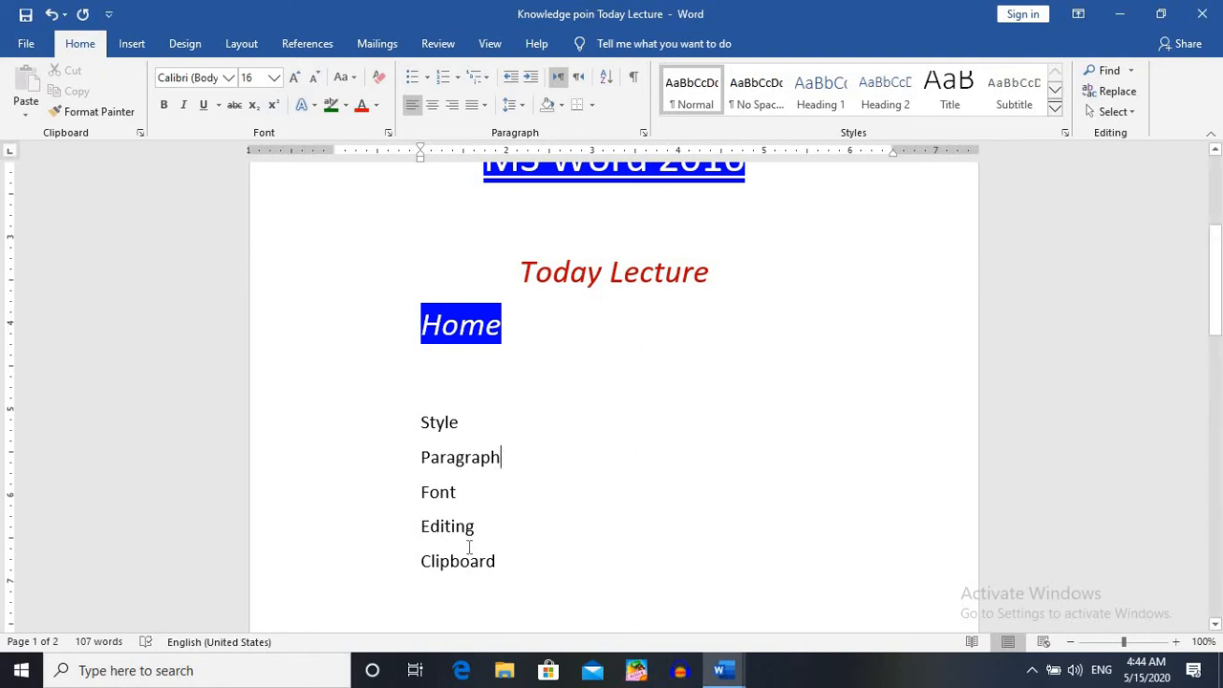
Insert an empty line in the blank area below the Clipboard line
scroll(464, 376, "down", 4)
left_click(510, 252)
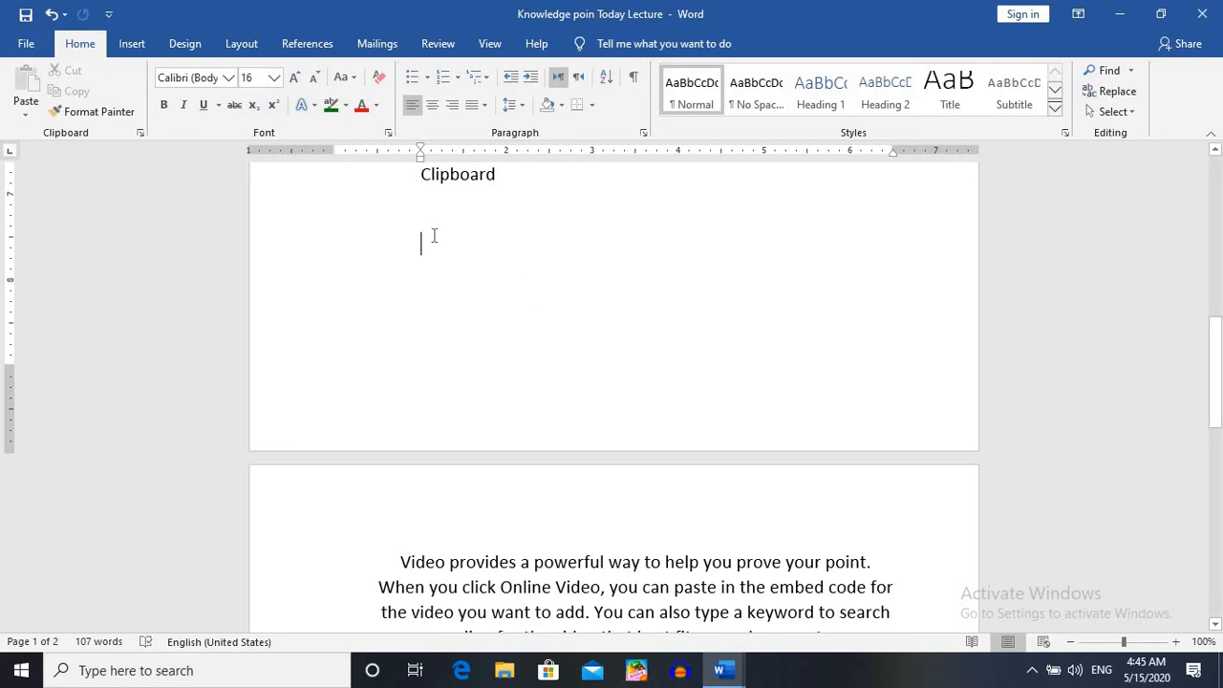
key("Return")
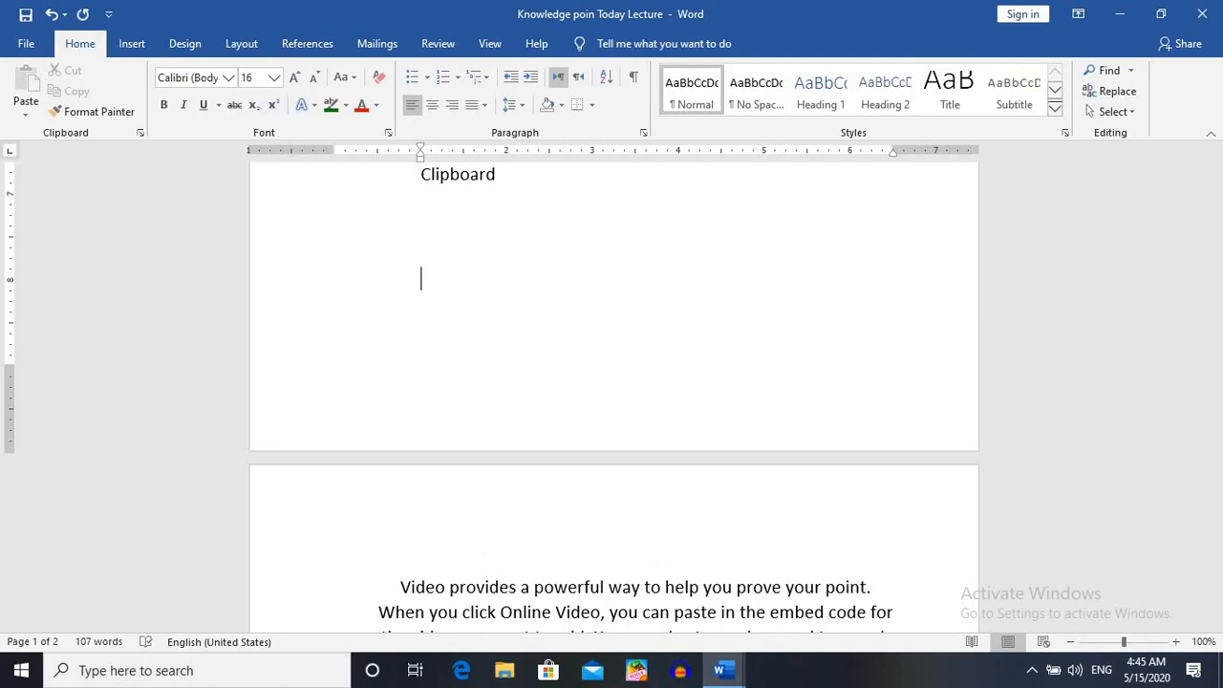
left_click(497, 312)
Show the paragraph marks and hidden formatting symbols, toggle them off and on once, and examine them in the list and headings
scroll(496, 306, "up", 1)
scroll(496, 305, "up", 2)
scroll(494, 303, "down", 3)
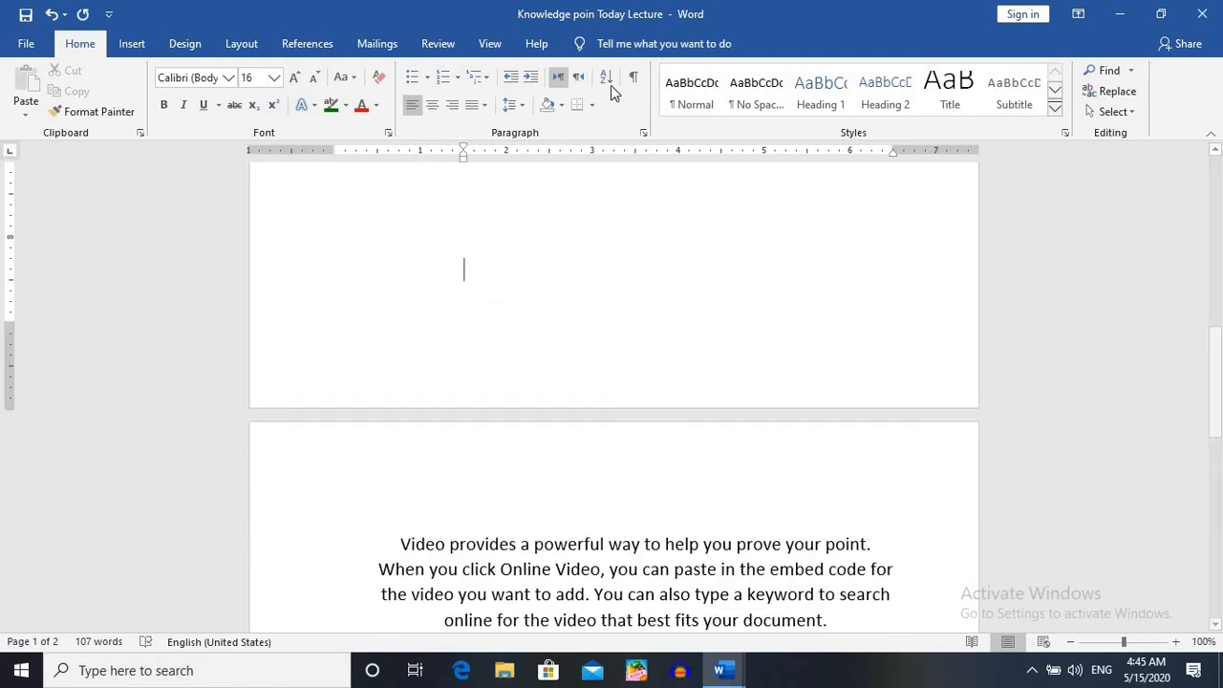
left_click(637, 77)
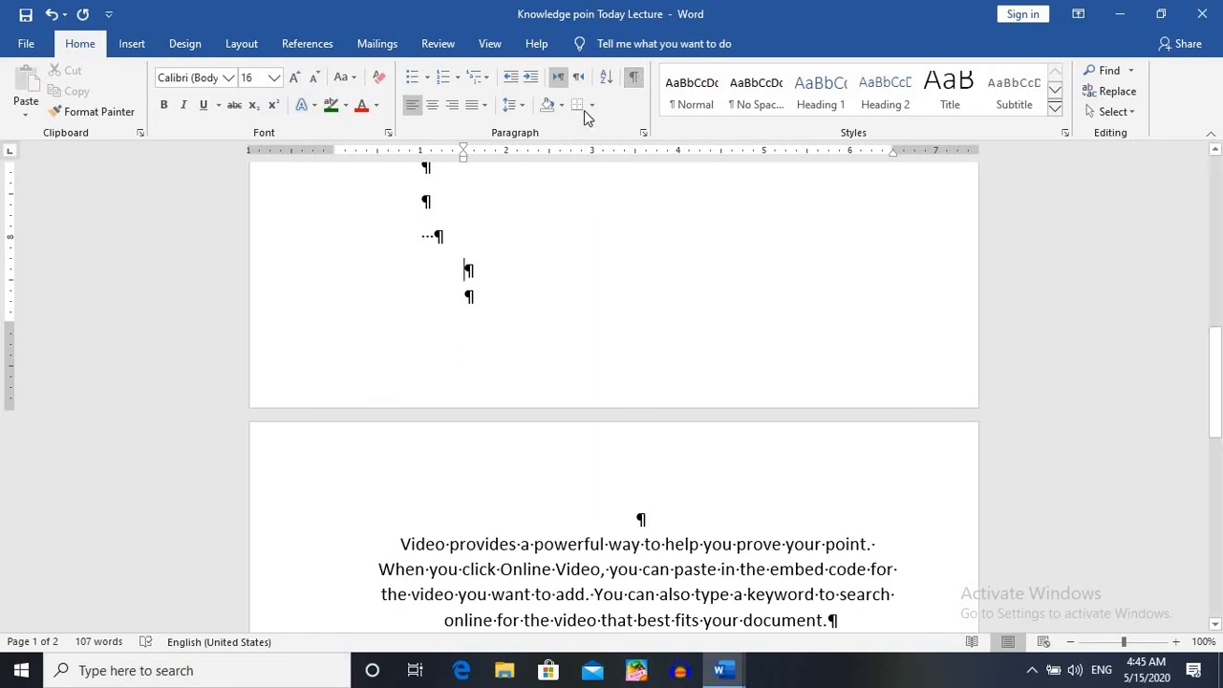
scroll(446, 245, "up", 4)
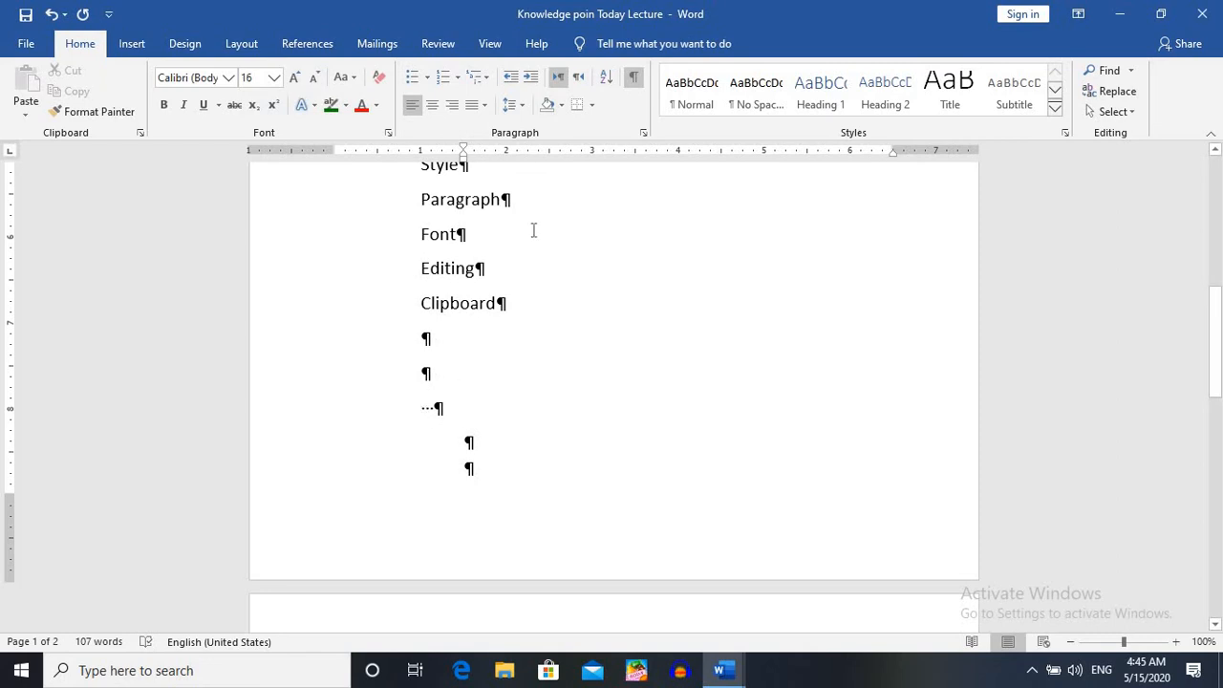
left_click(629, 78)
left_click(629, 78)
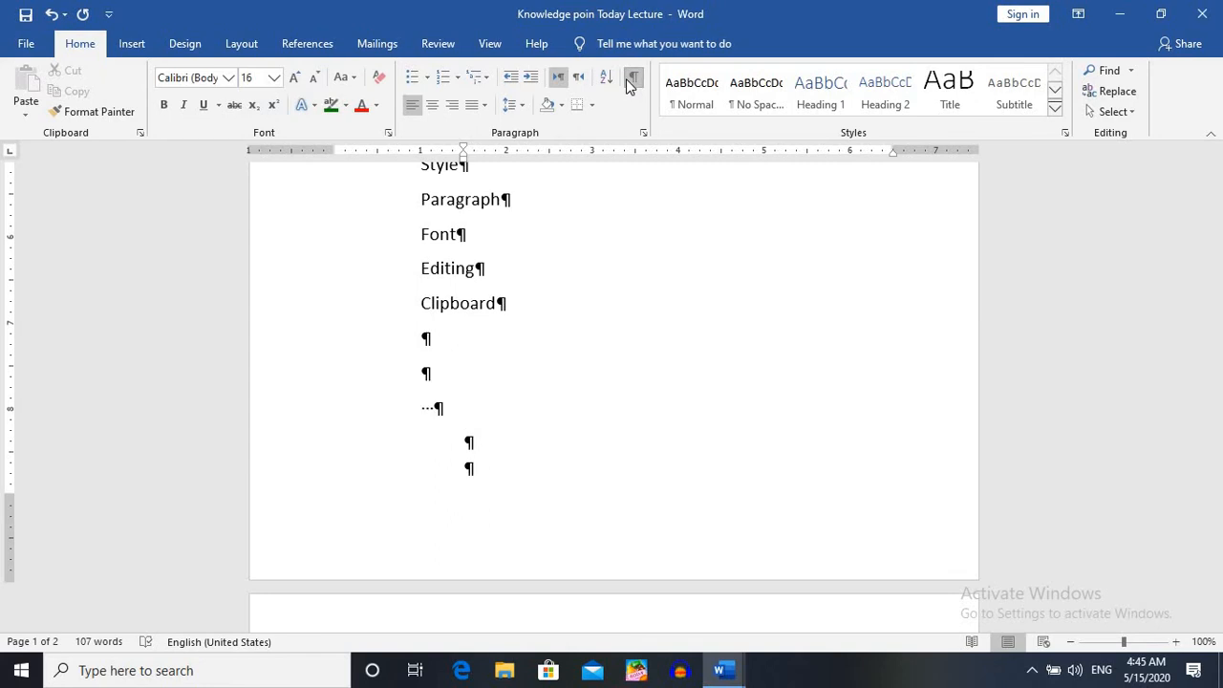
scroll(545, 220, "up", 3)
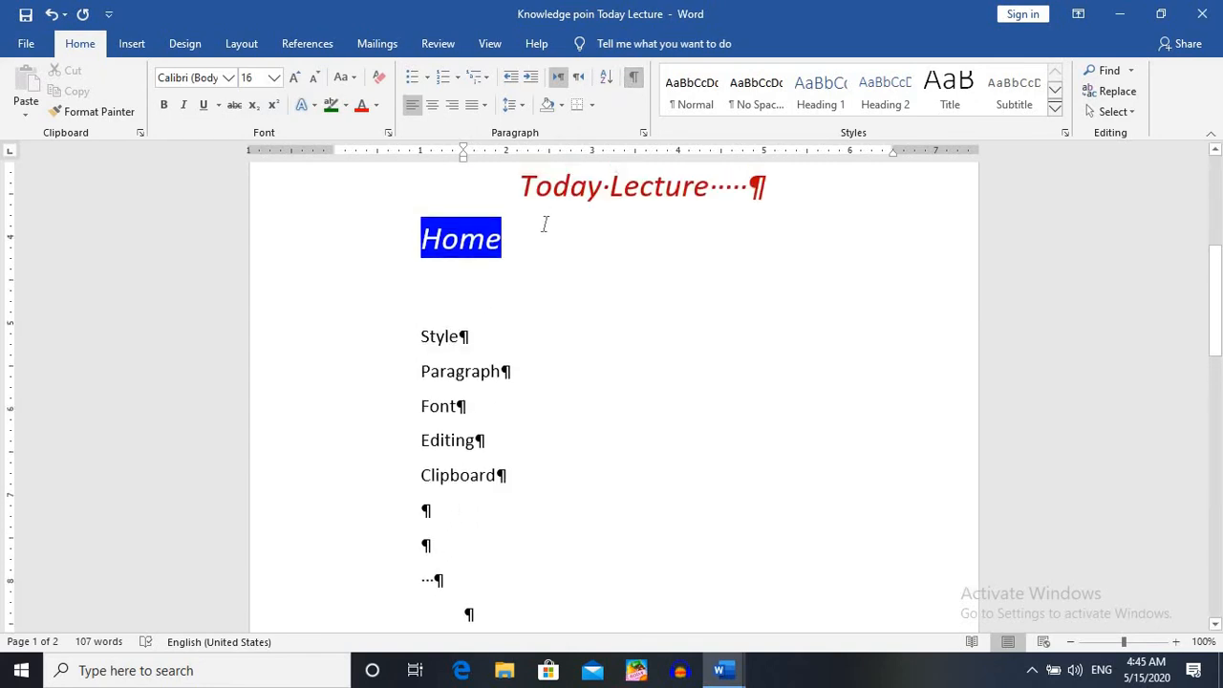
scroll(443, 295, "down", 3)
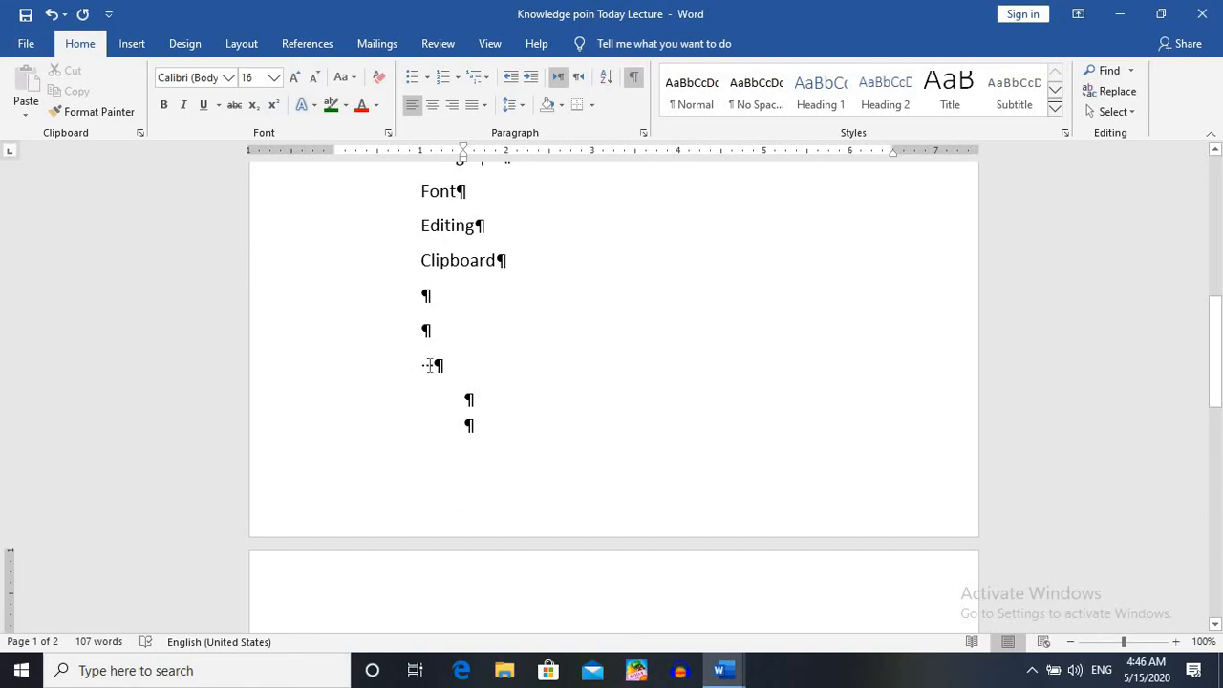
scroll(431, 365, "up", 10)
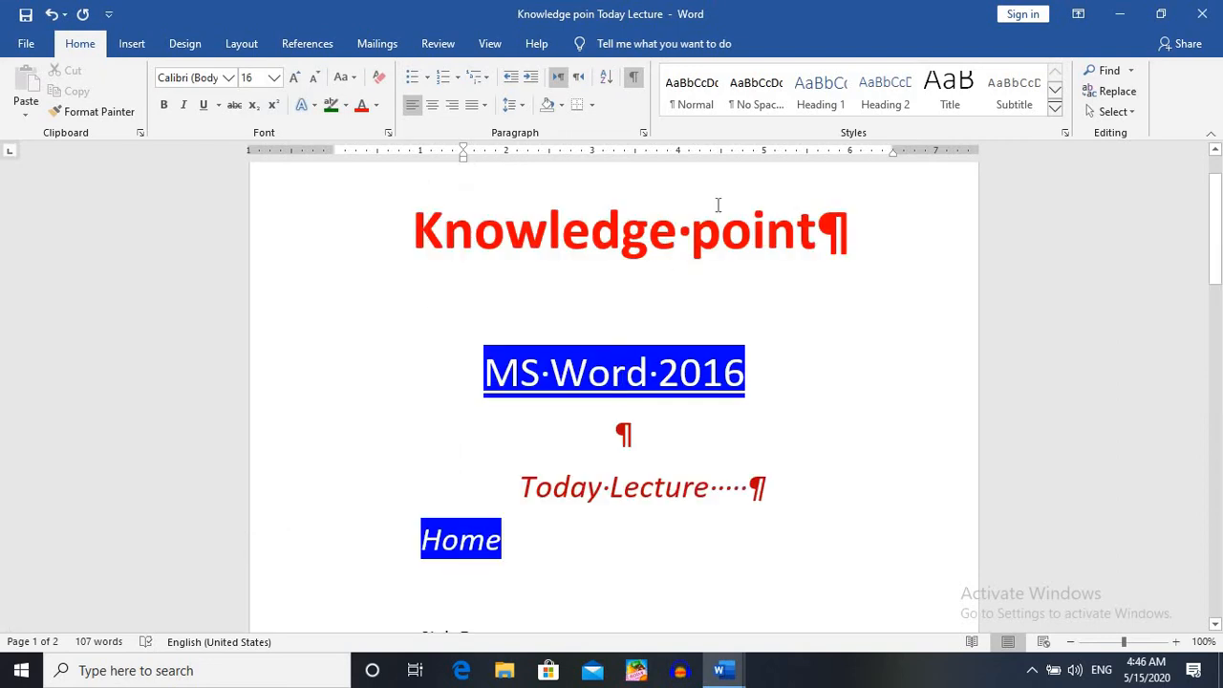
Hide the formatting symbols and look over the document without them
left_click(635, 86)
scroll(619, 356, "down", 3)
scroll(619, 357, "down", 4)
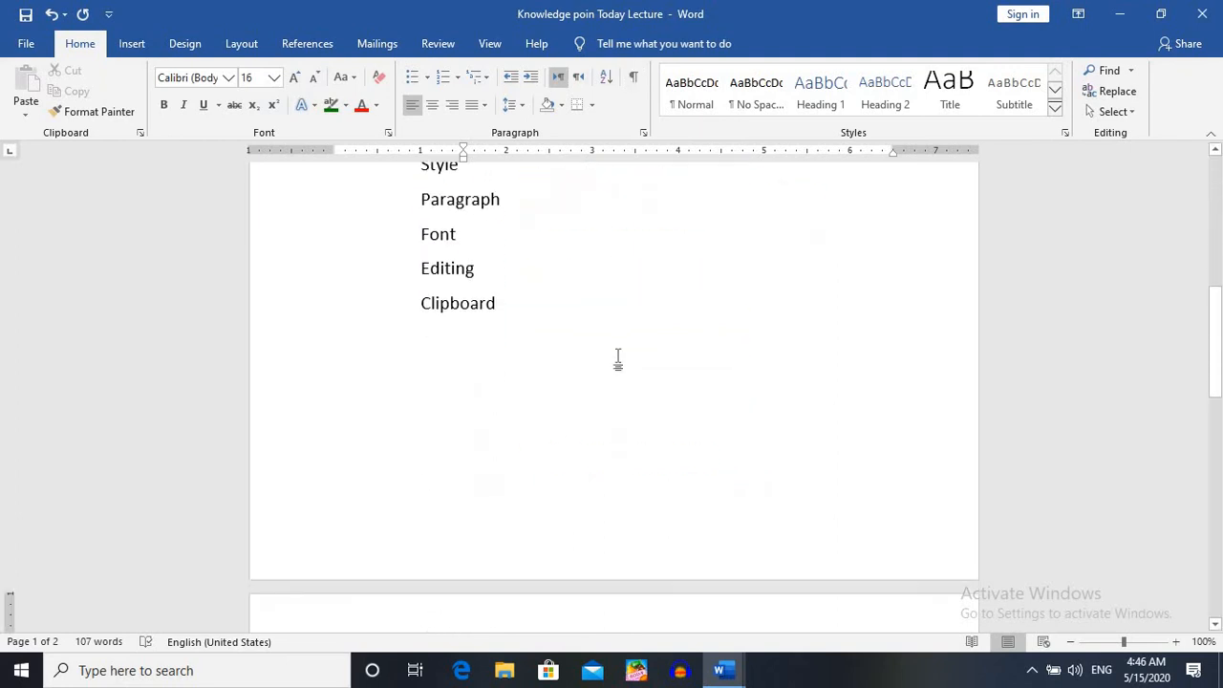
scroll(619, 356, "up", 3)
scroll(619, 356, "down", 3)
scroll(617, 356, "down", 3)
scroll(617, 357, "up", 3)
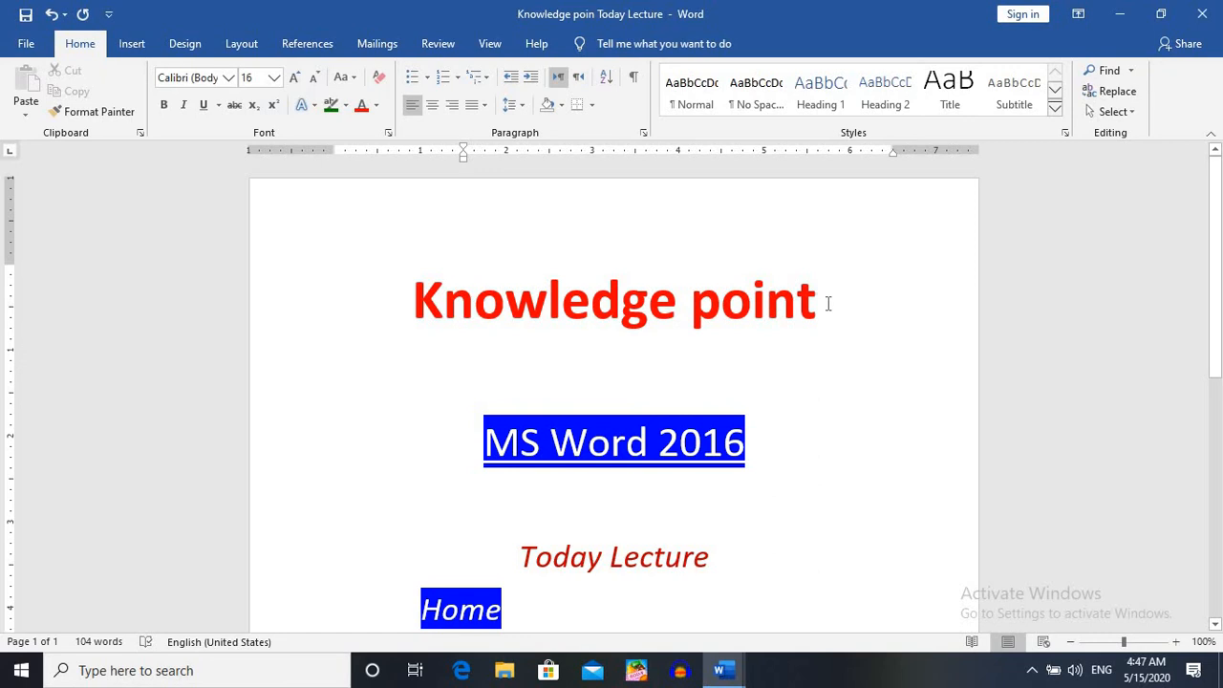
Apply a top border to the Knowledge point heading
left_click_drag(828, 304, 557, 278)
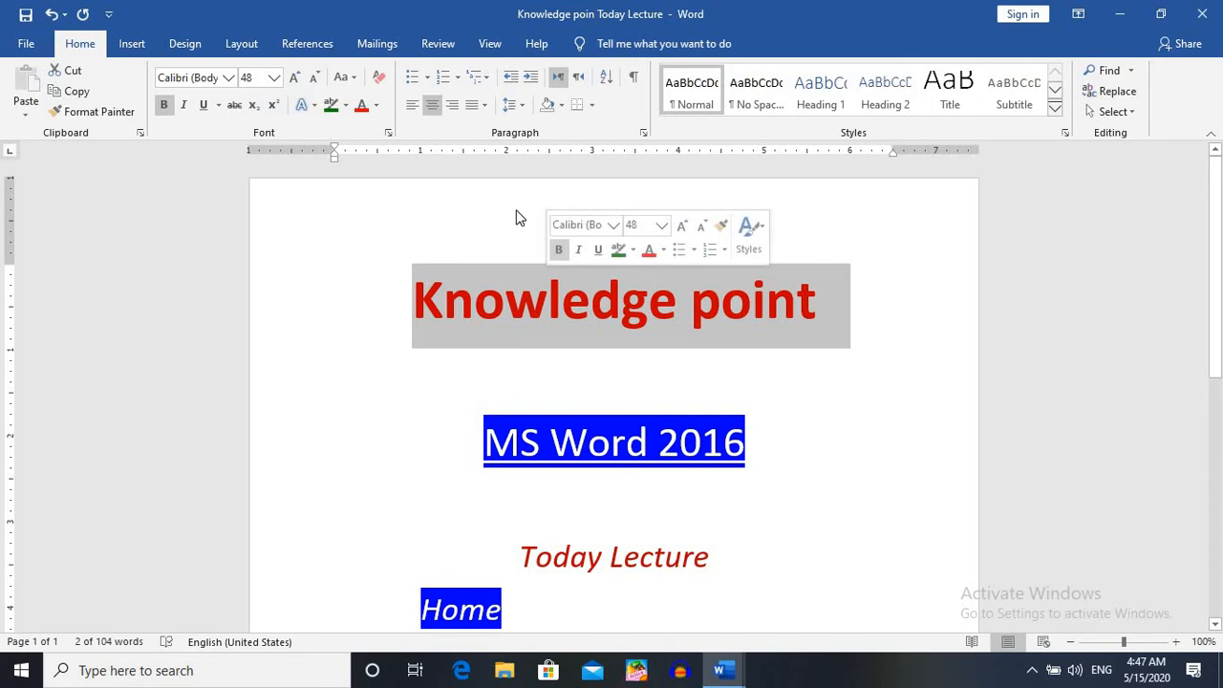
left_click(593, 107)
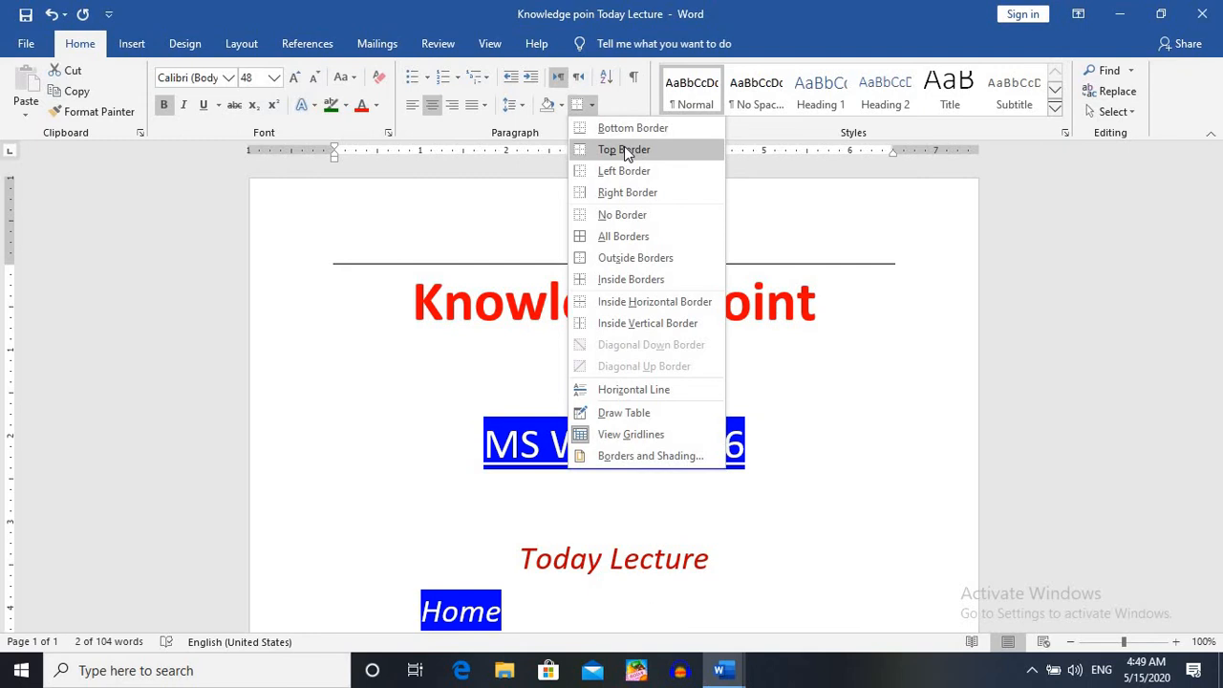
left_click(624, 149)
left_click(865, 323)
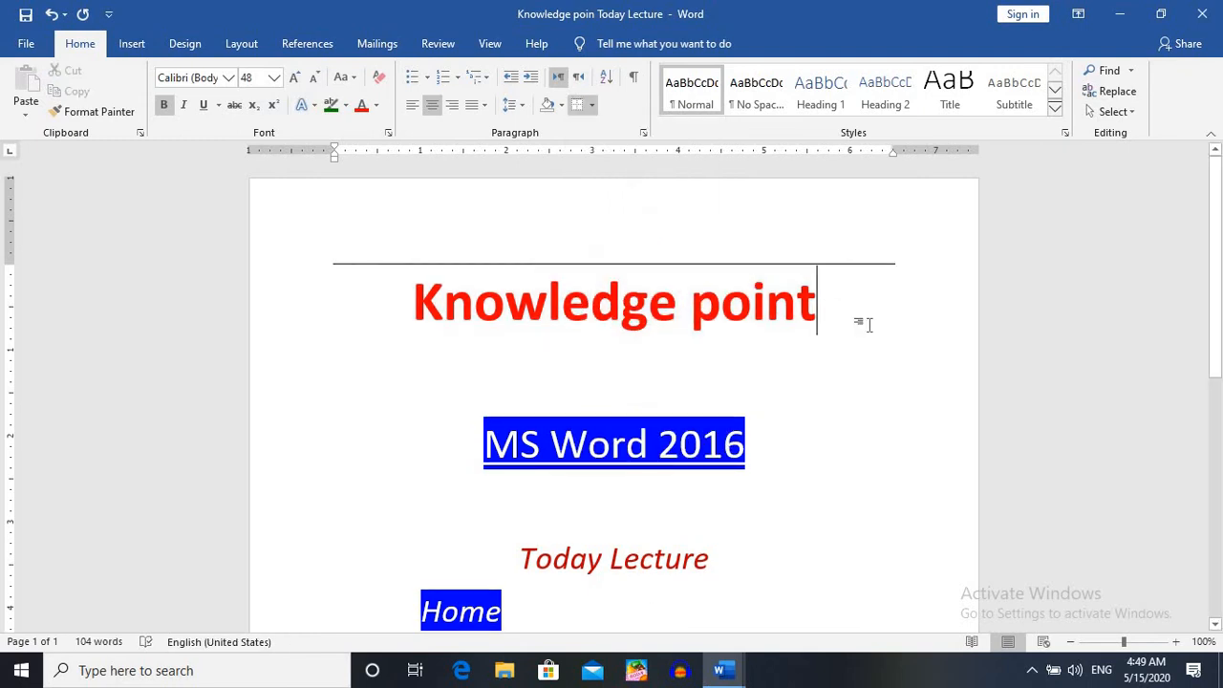
Apply all borders to the Knowledge point heading and reselect its text
left_click_drag(864, 323, 475, 243)
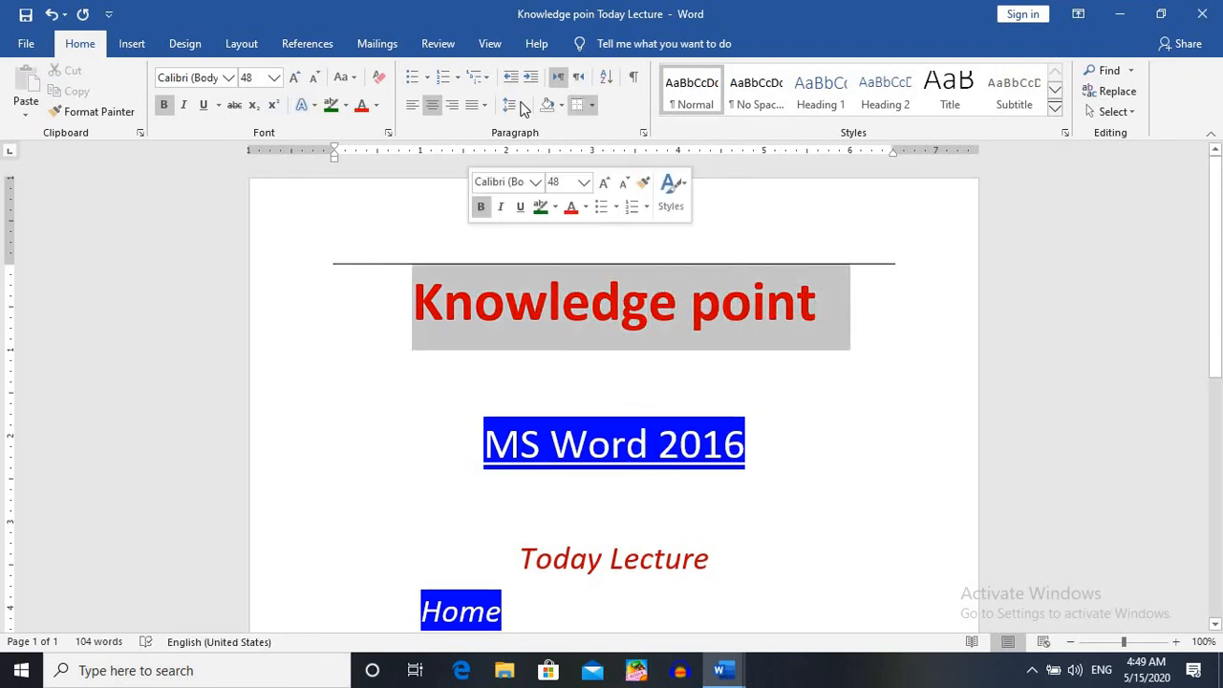
left_click(592, 105)
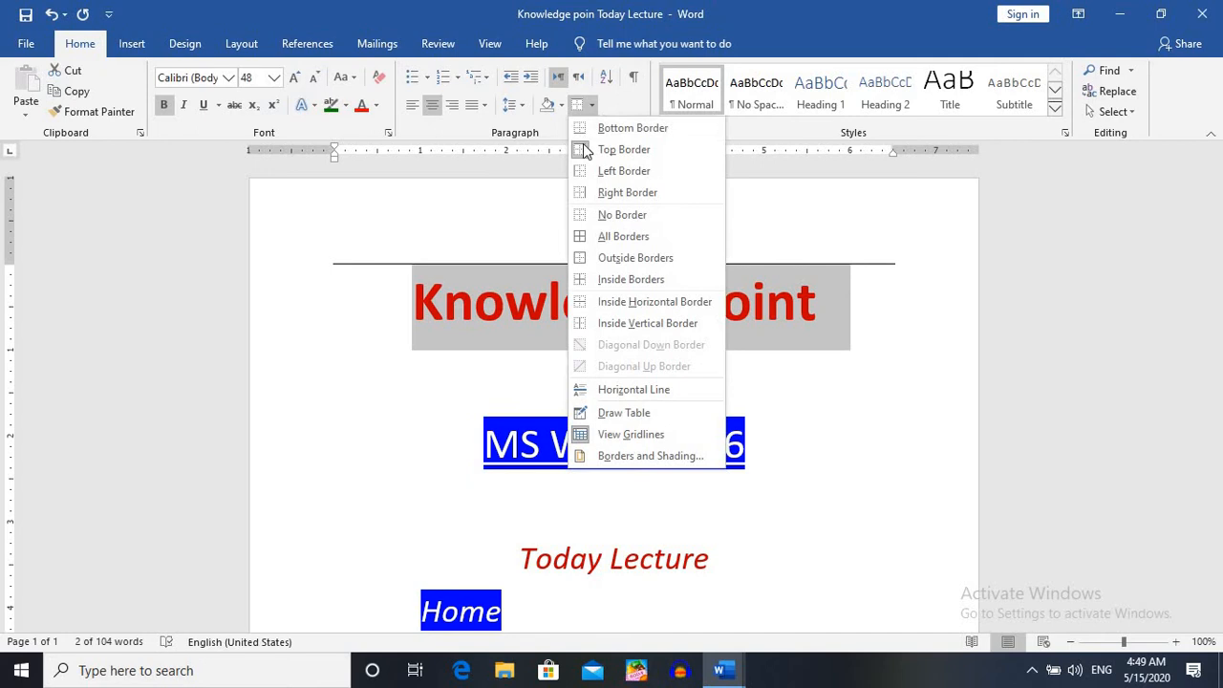
left_click(611, 239)
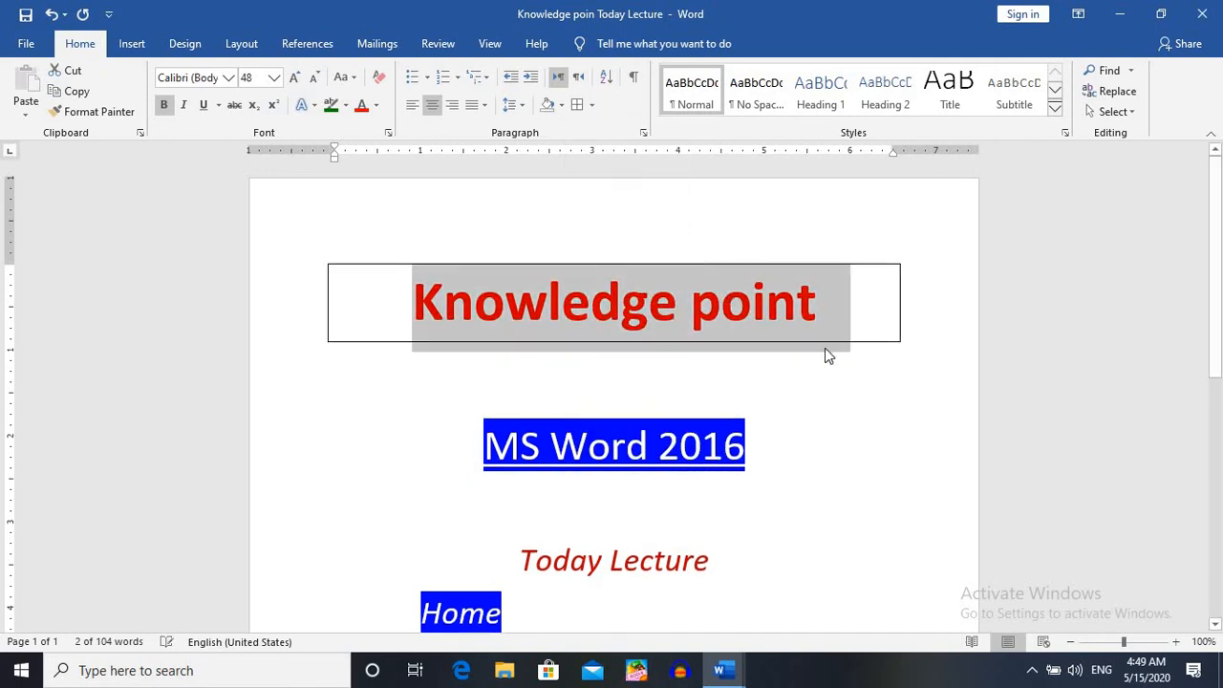
left_click(859, 371)
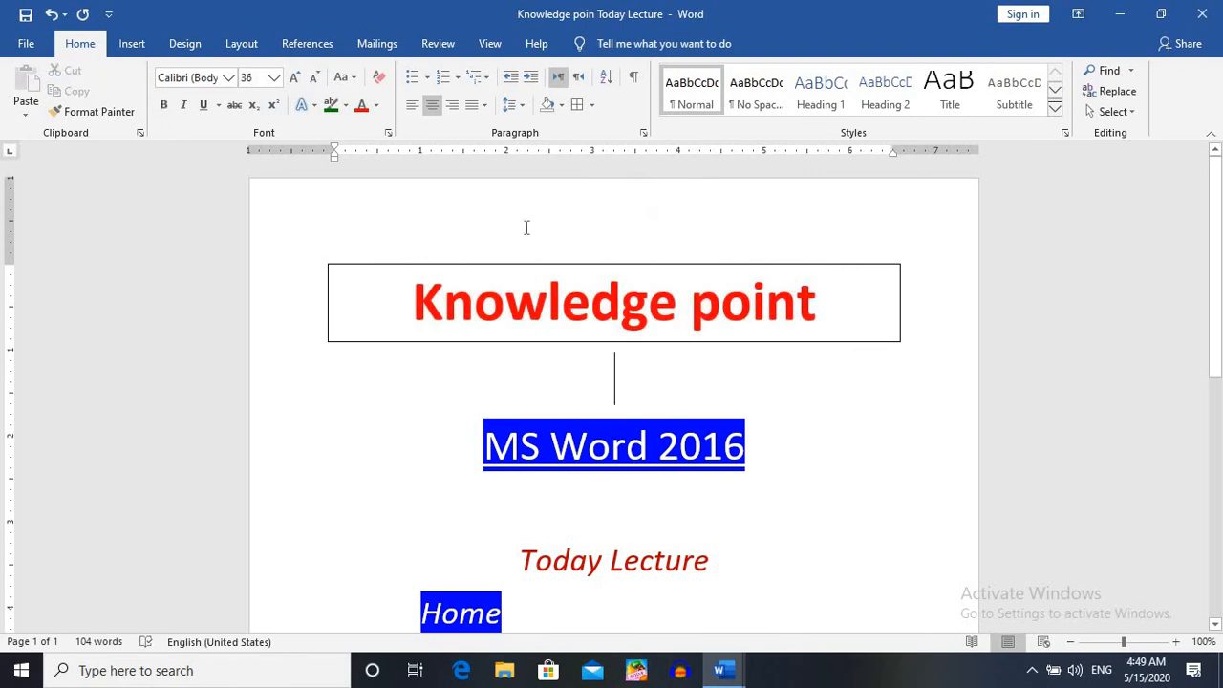
left_click(842, 321)
triple_click(709, 304)
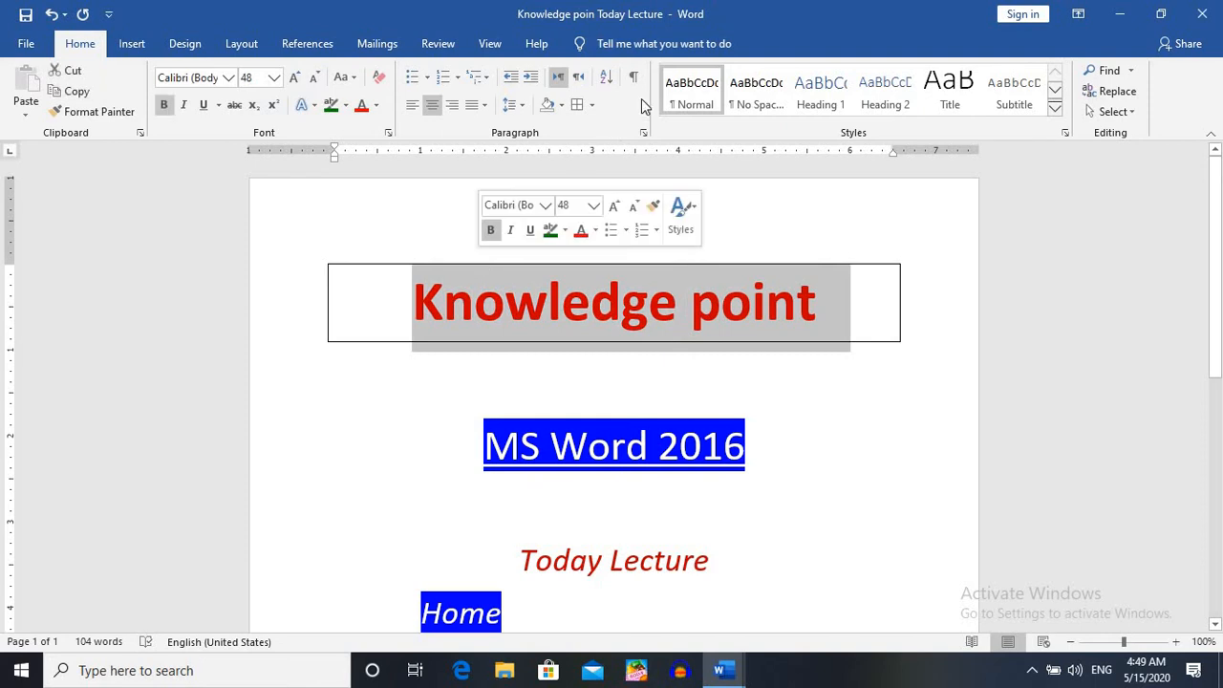
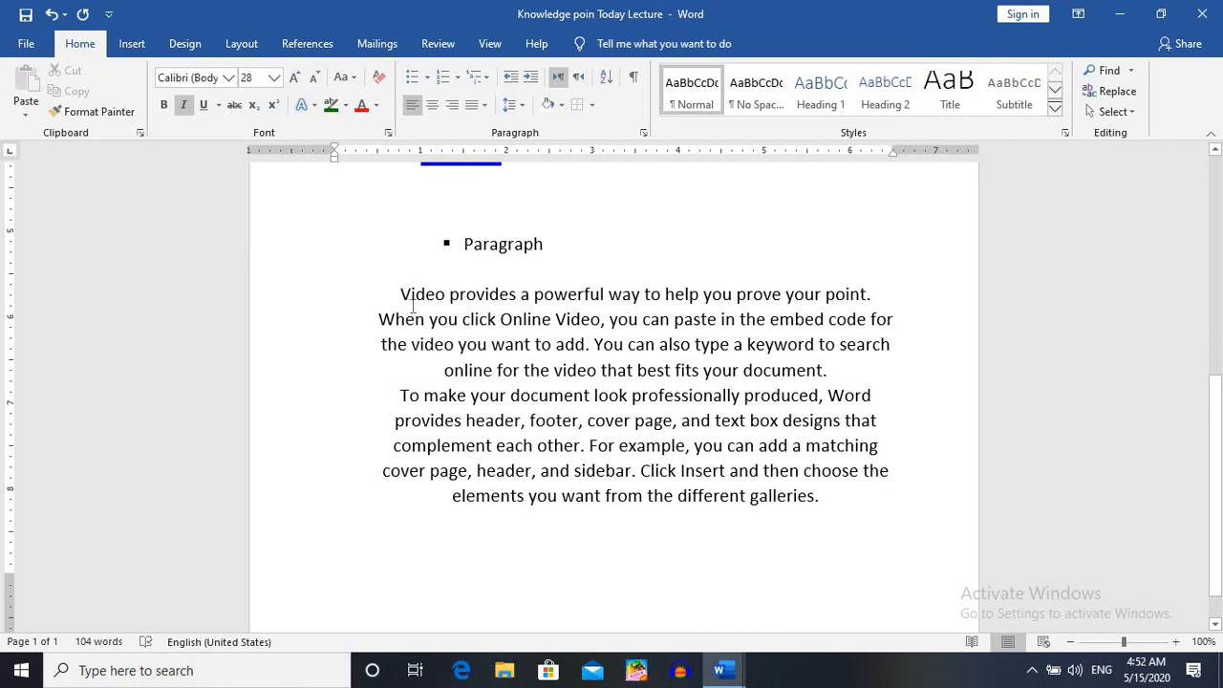
Set the line spacing of the two body paragraphs below the Paragraph bullet to 2.0
left_click_drag(414, 304, 832, 521)
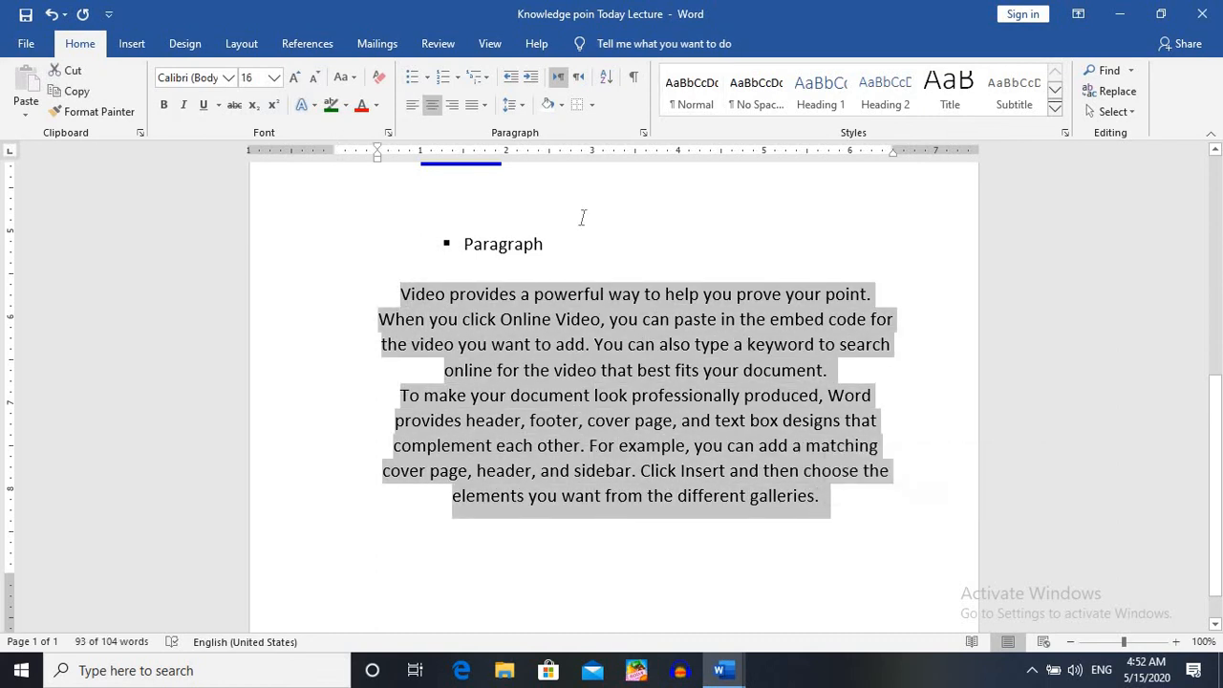
left_click(521, 110)
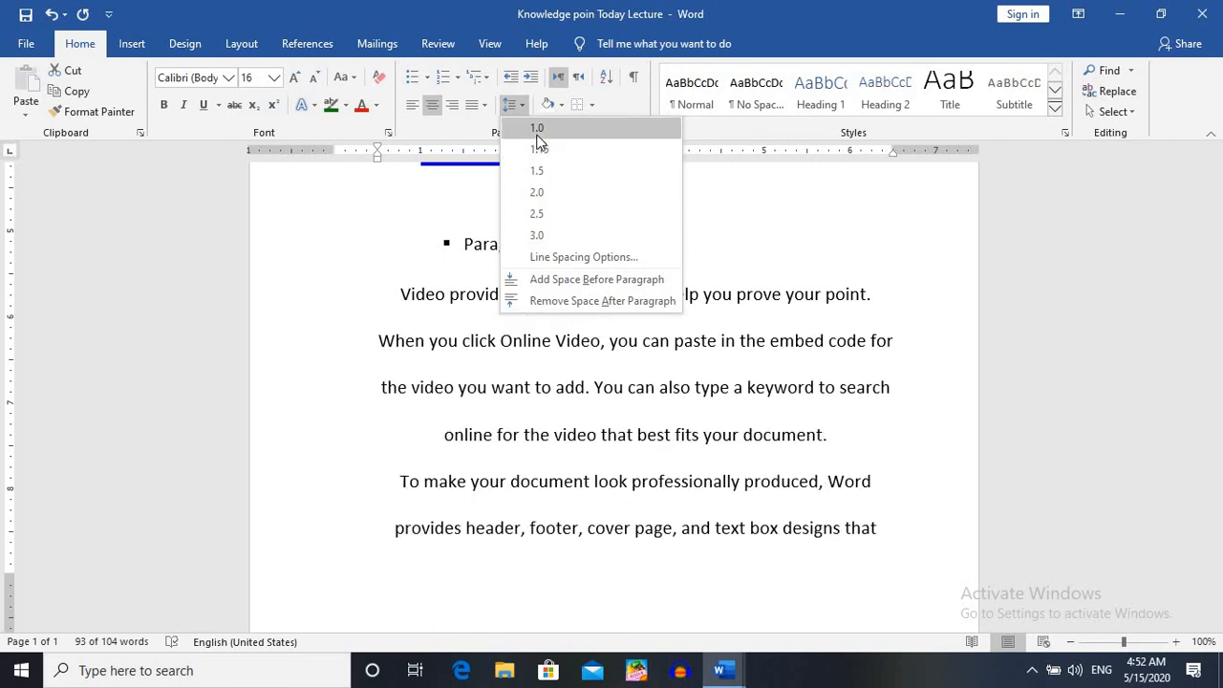
left_click(550, 201)
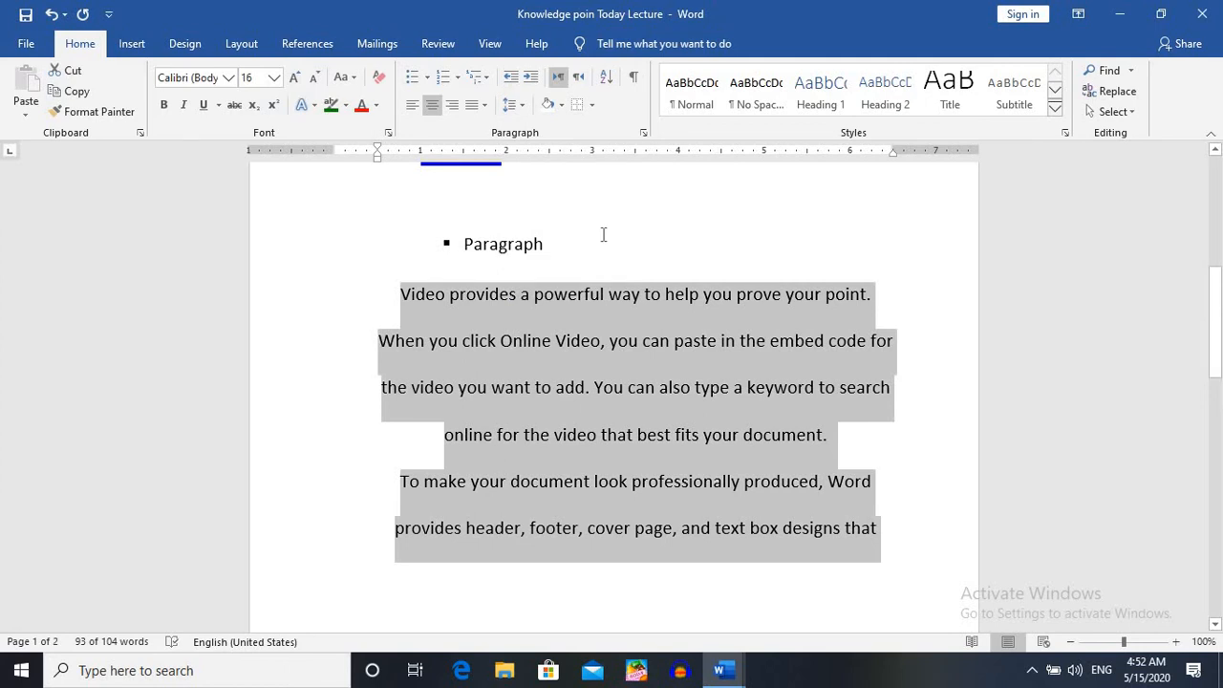
left_click(583, 275)
scroll(389, 290, "down", 2)
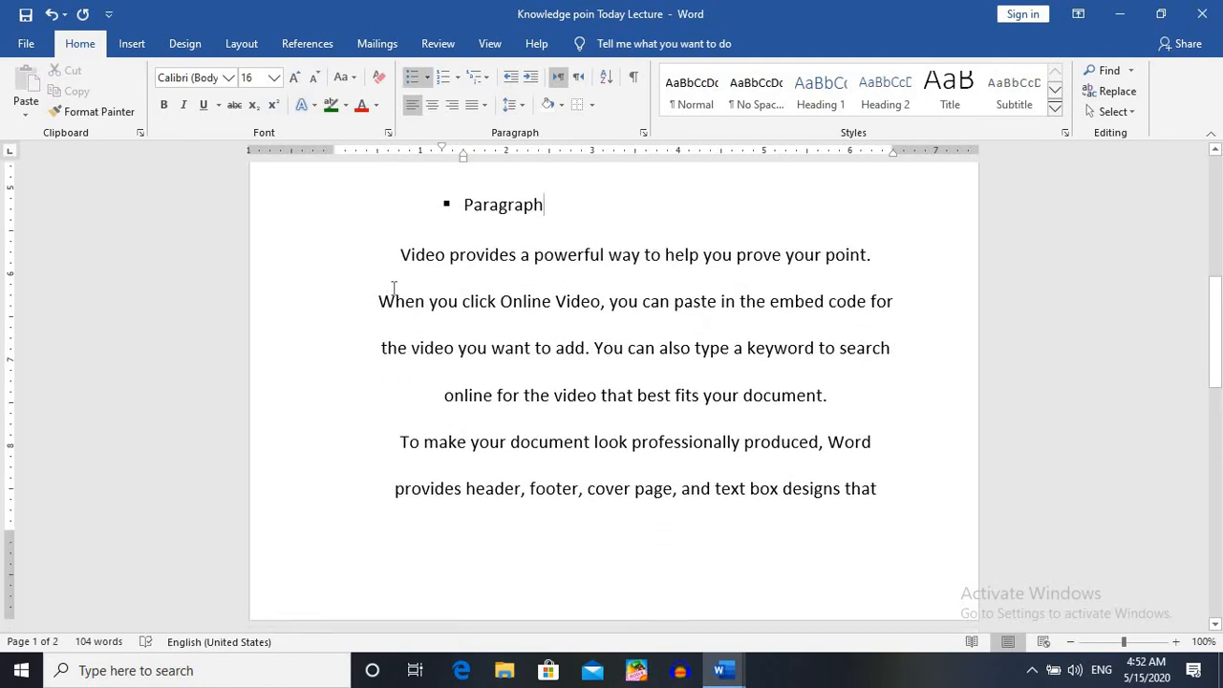
scroll(404, 248, "up", 3)
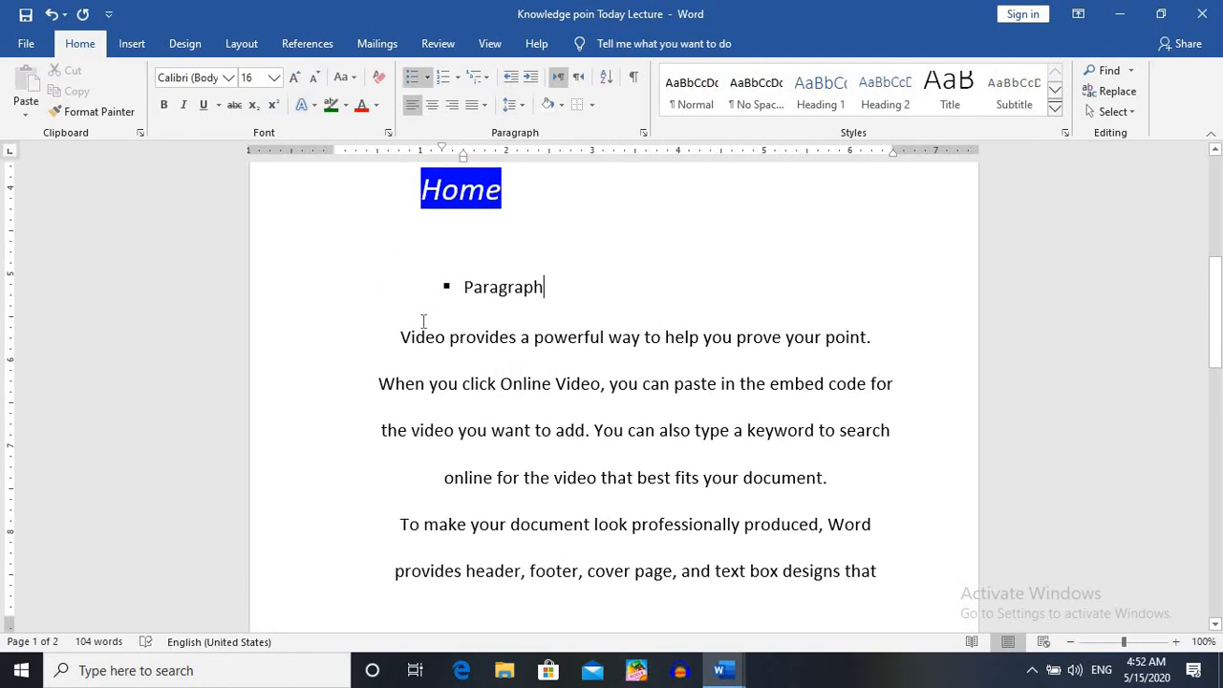
scroll(423, 321, "down", 1)
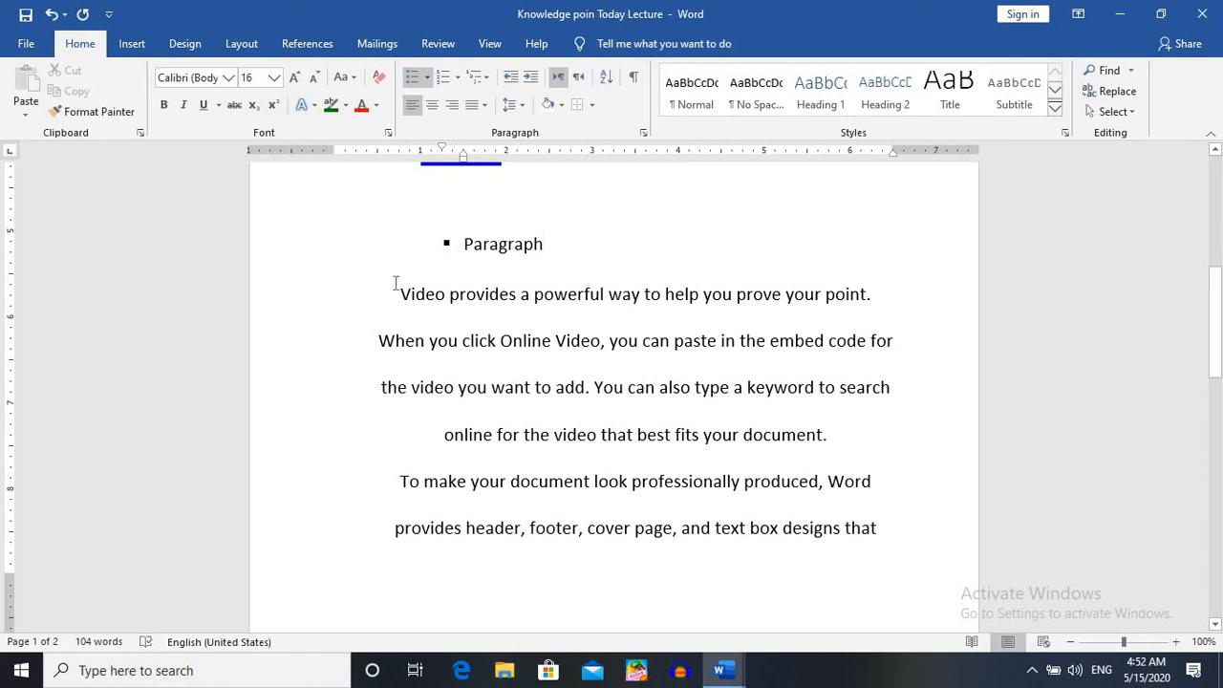
Look over the line spacing options for the second body paragraph, leaving its spacing as set
left_click_drag(397, 287, 751, 532)
left_click(802, 531)
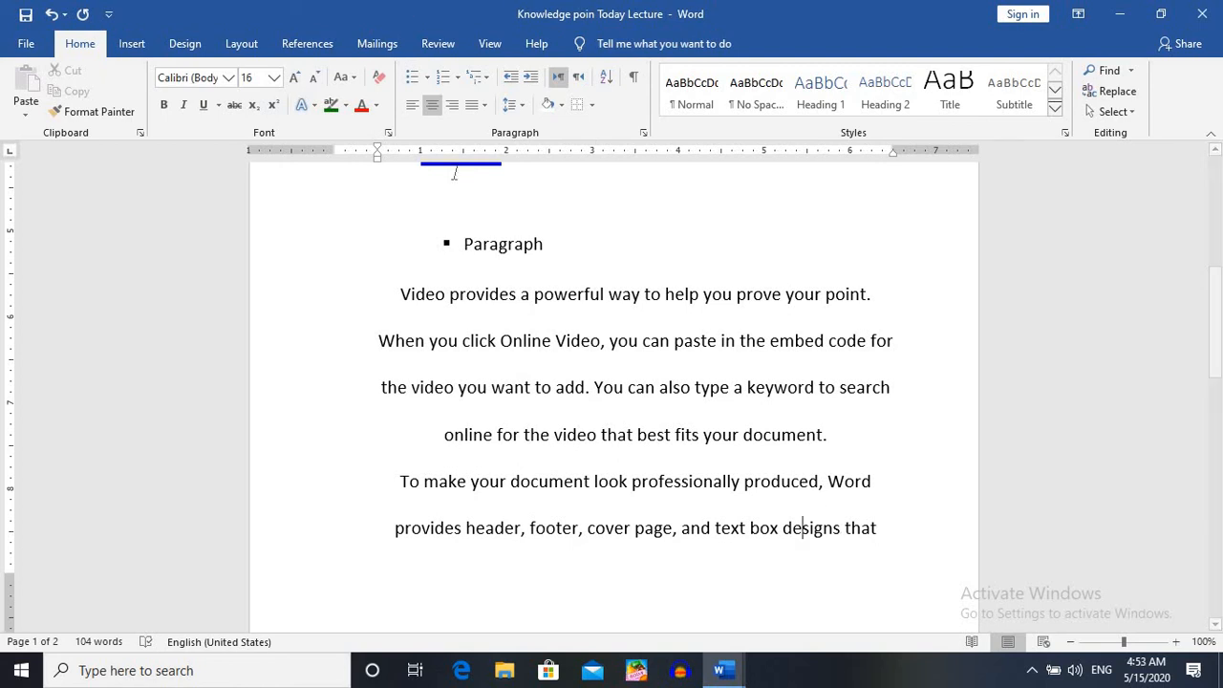
left_click(522, 105)
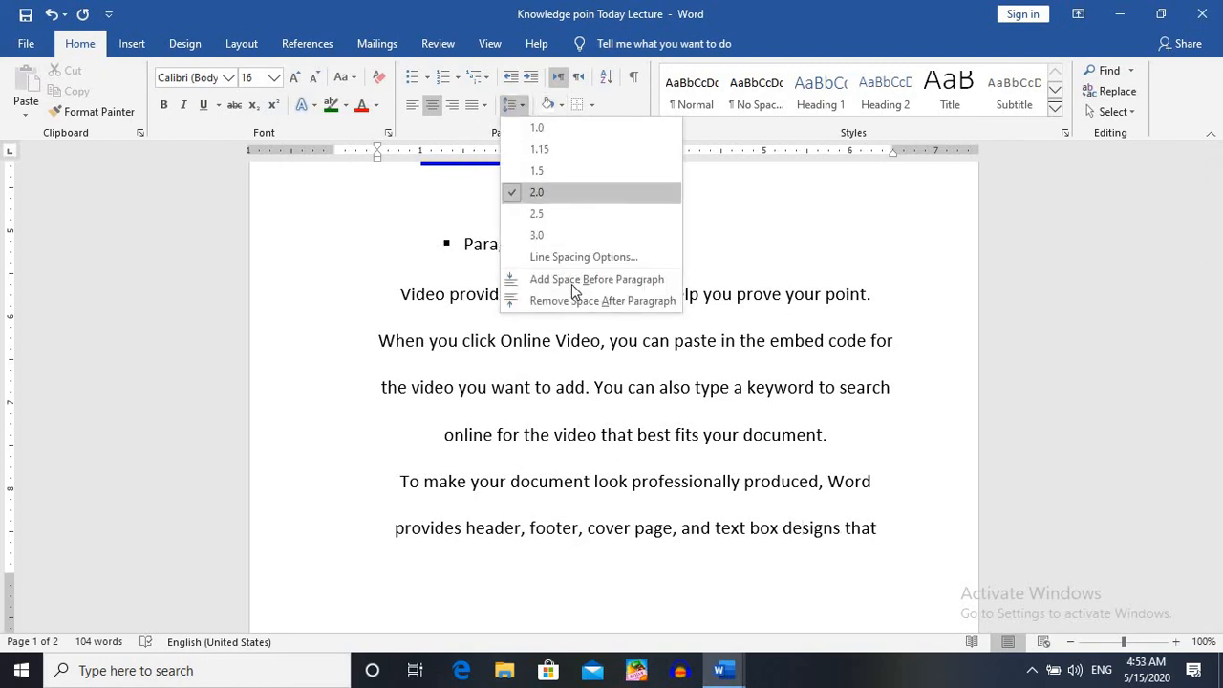
left_click(738, 263)
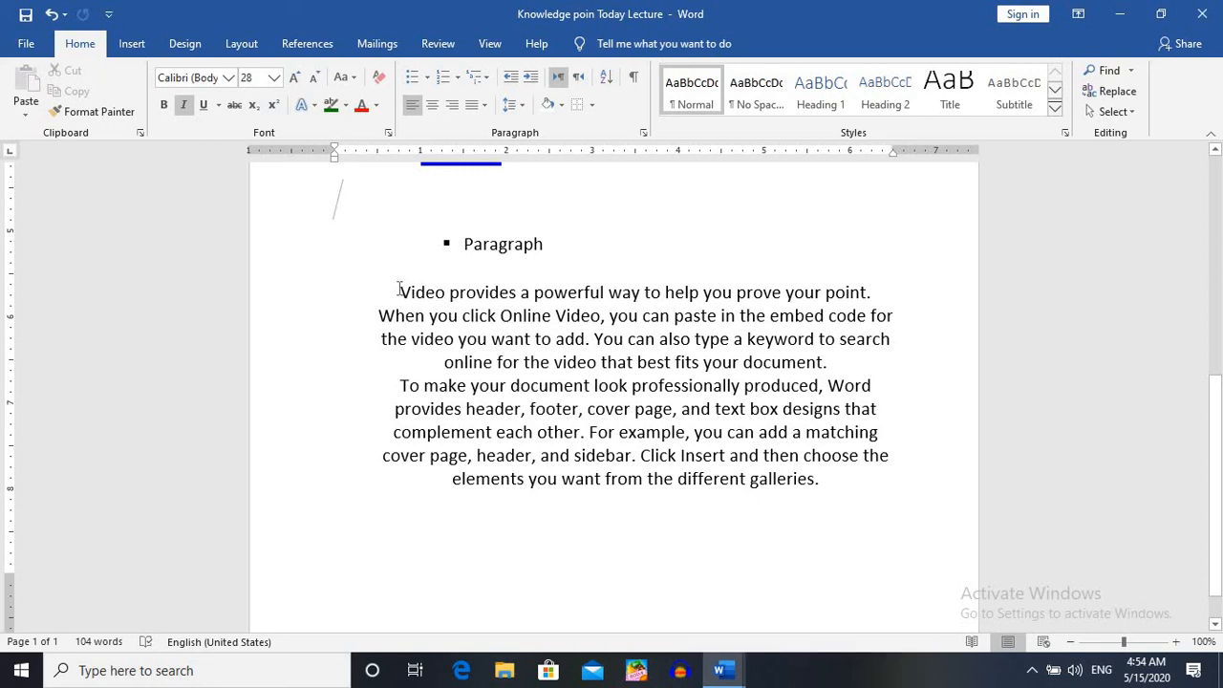
Try left and right alignment on the two body paragraphs below the Paragraph bullet, and return them to centred
left_click_drag(397, 291, 827, 483)
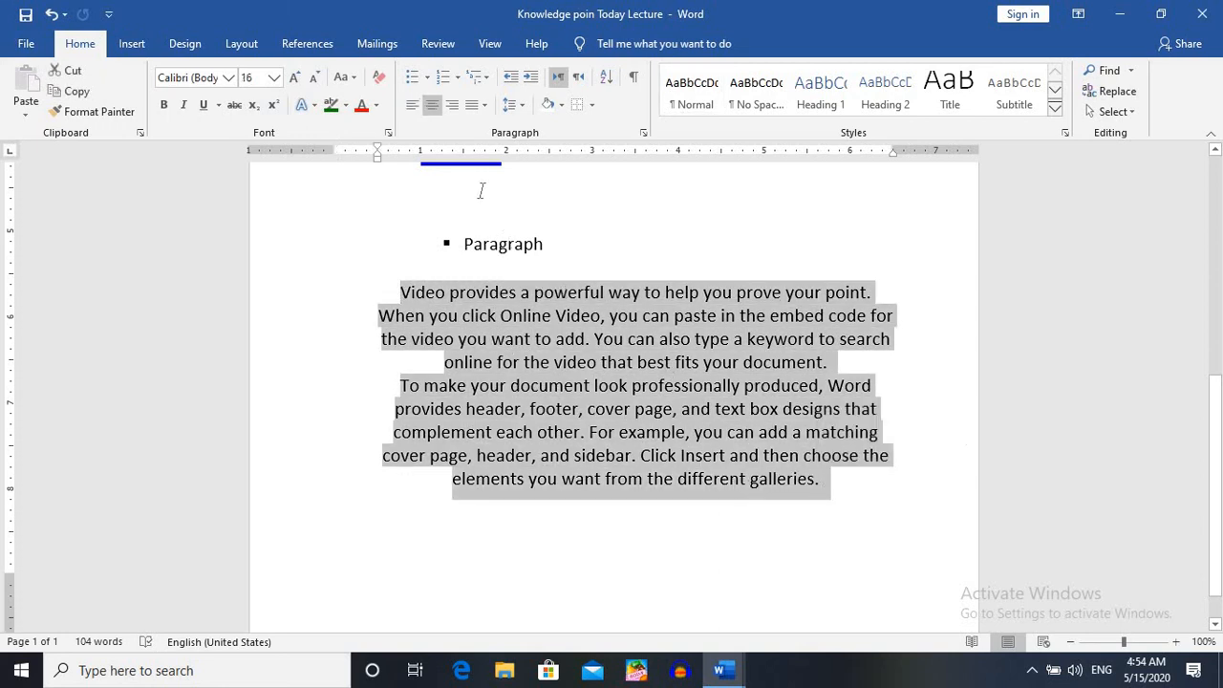
left_click(417, 105)
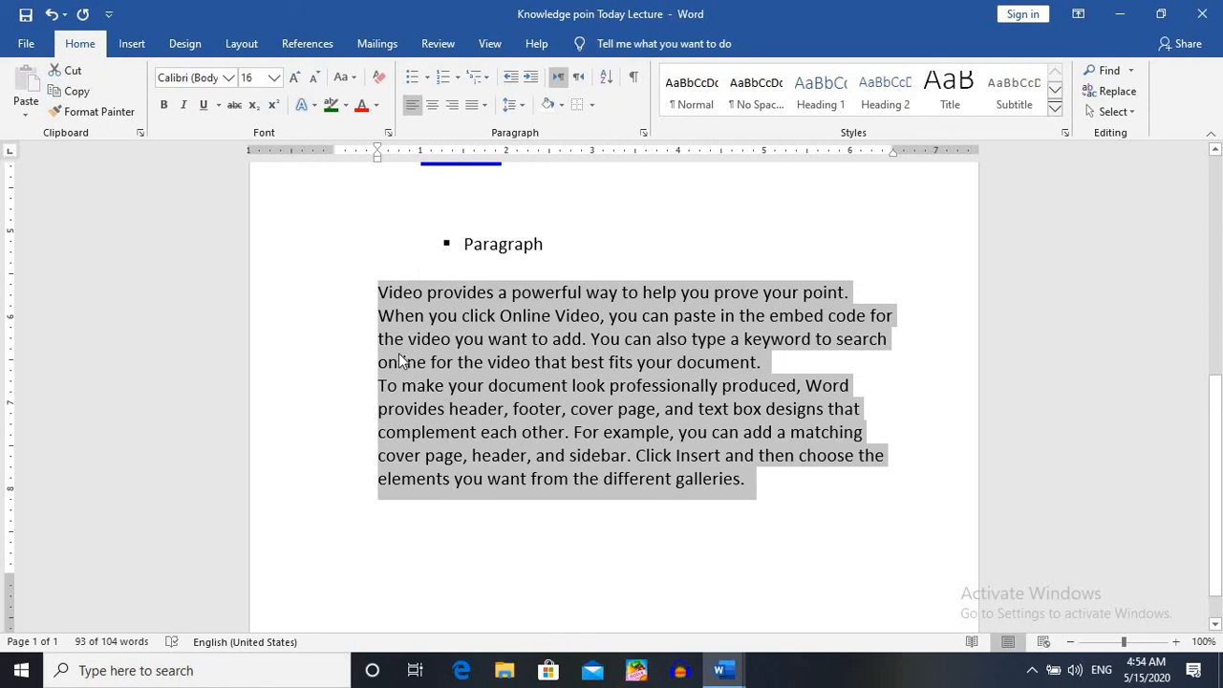
left_click(457, 105)
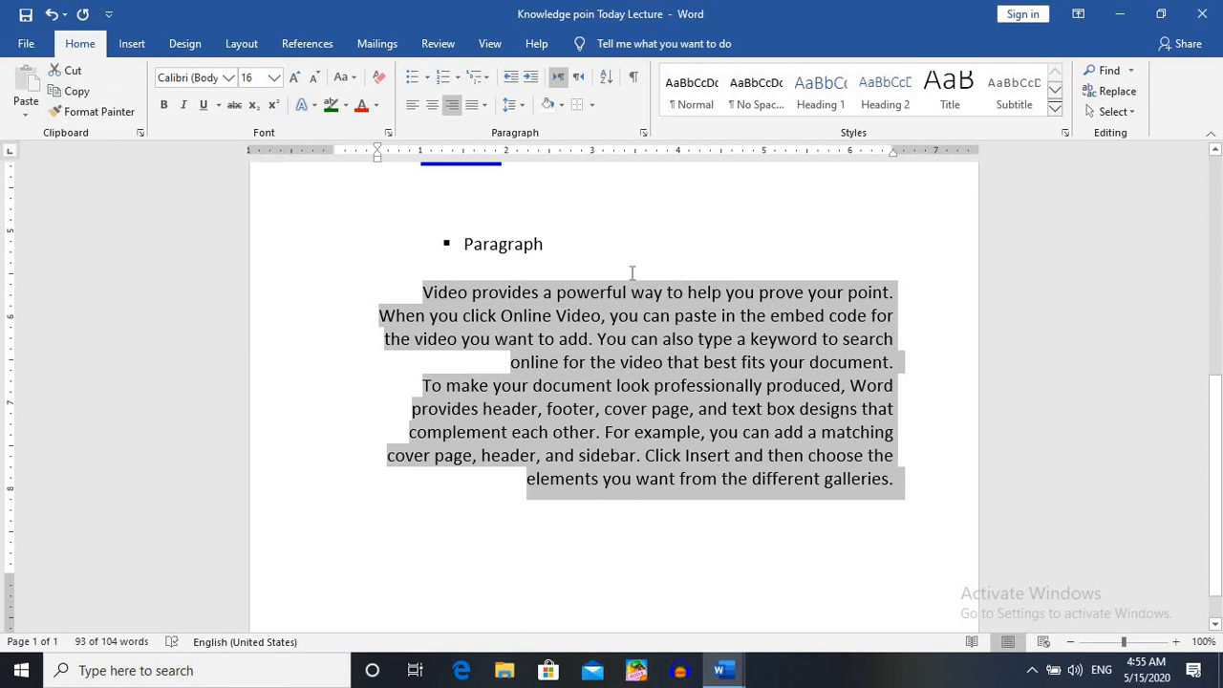
left_click(431, 107)
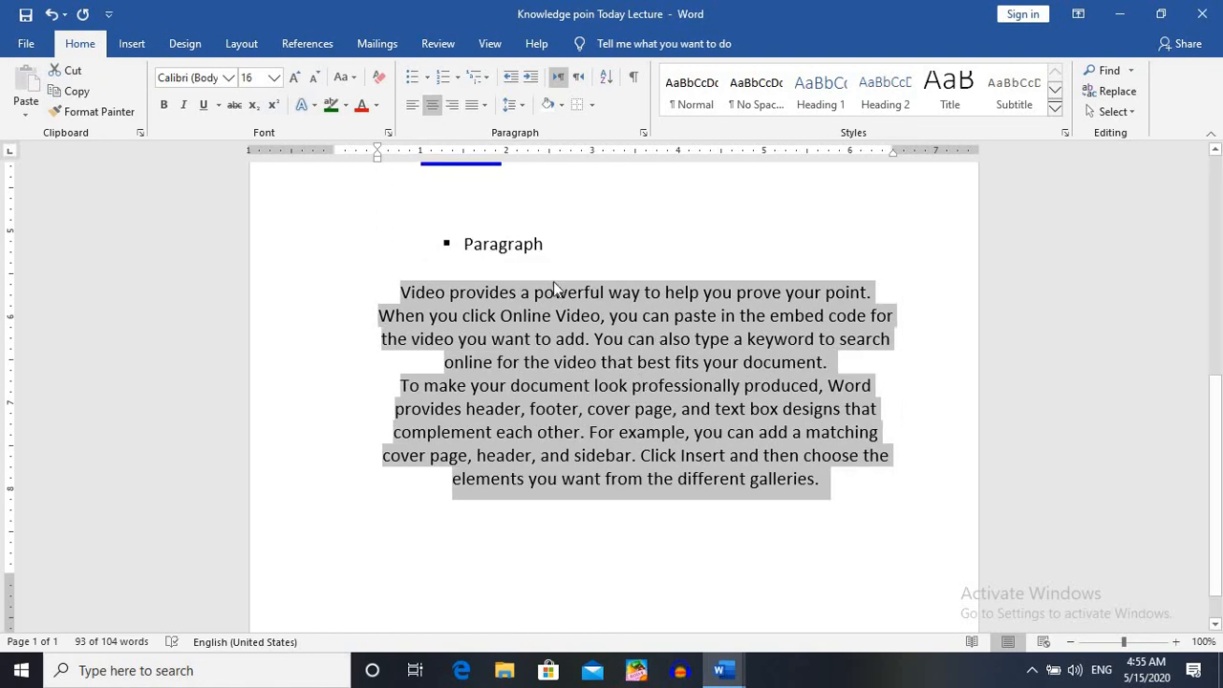
Try centred and left alignment on the Home heading, and finish with it aligned right
scroll(644, 368, "up", 3)
scroll(644, 367, "up", 3)
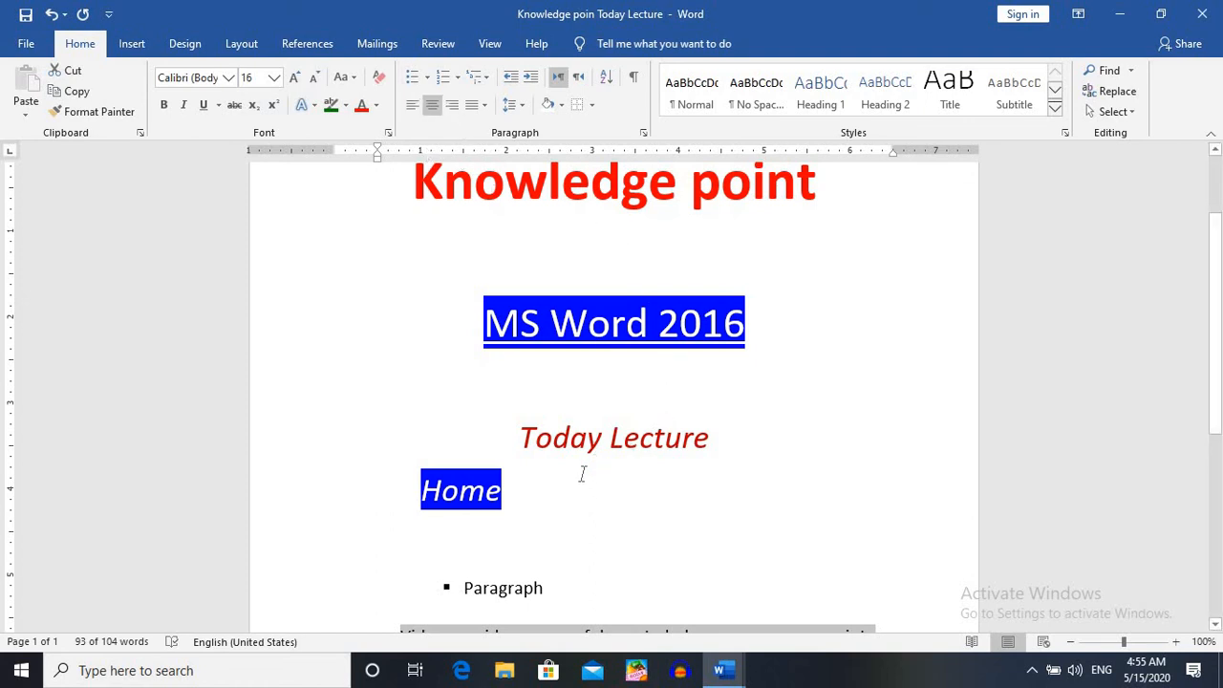
left_click(520, 498)
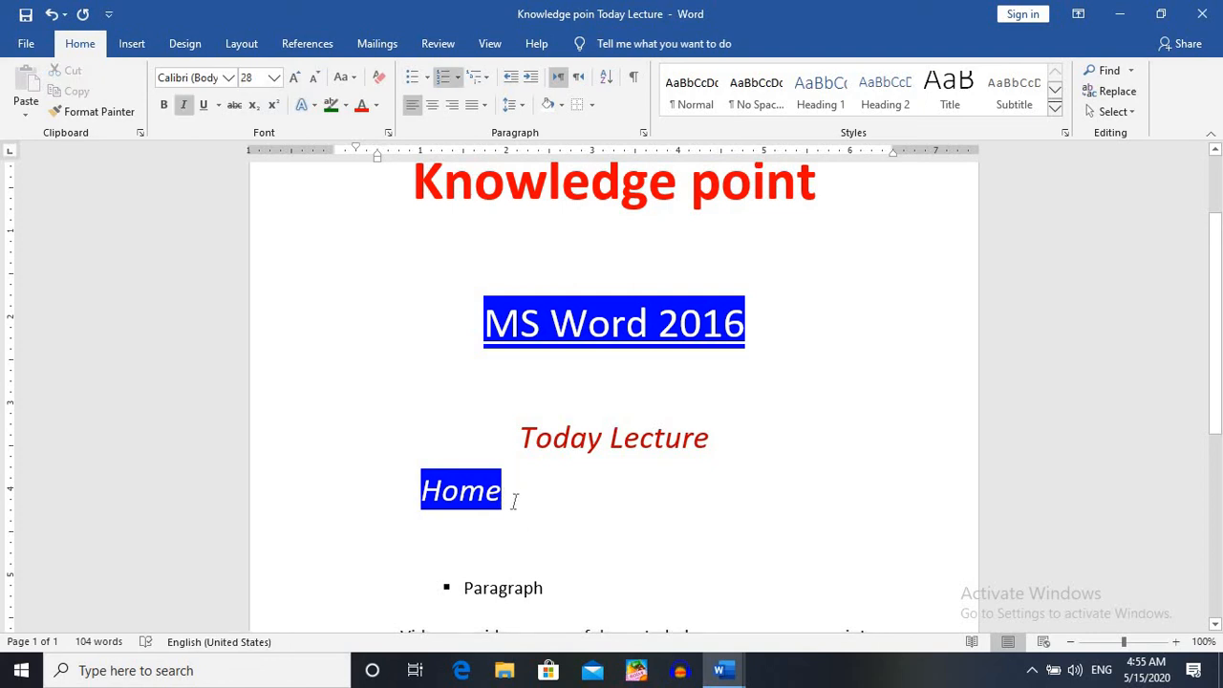
left_click_drag(514, 500, 421, 511)
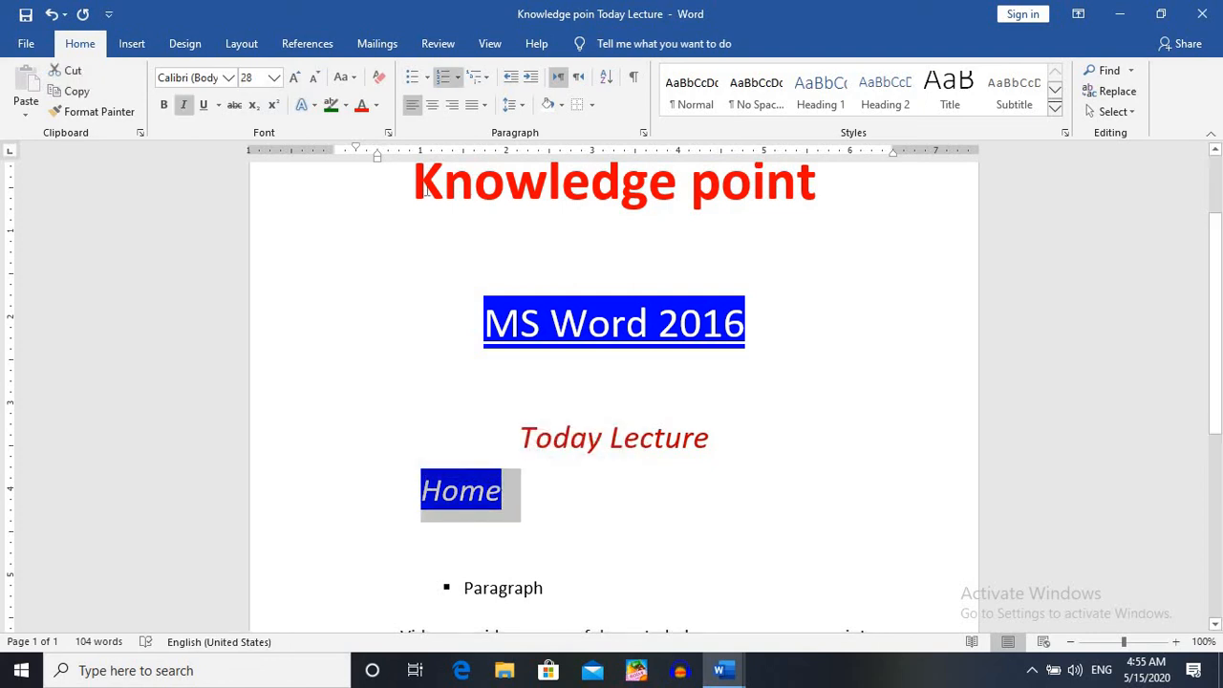
left_click(430, 107)
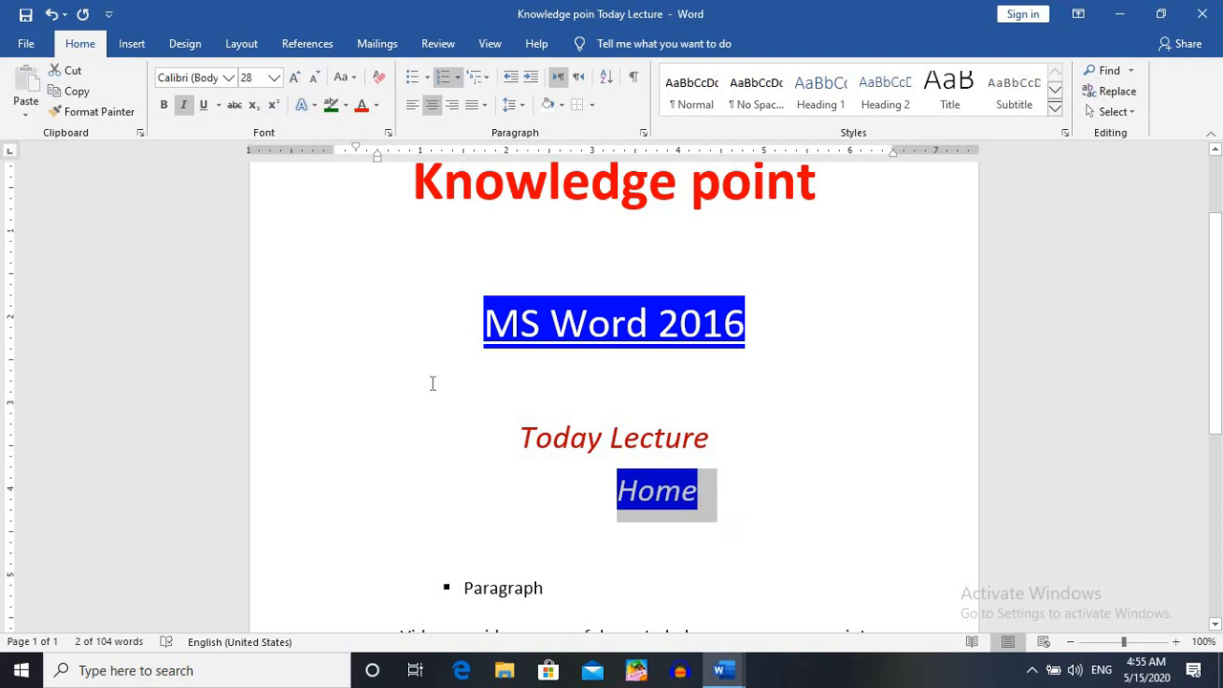
left_click(405, 107)
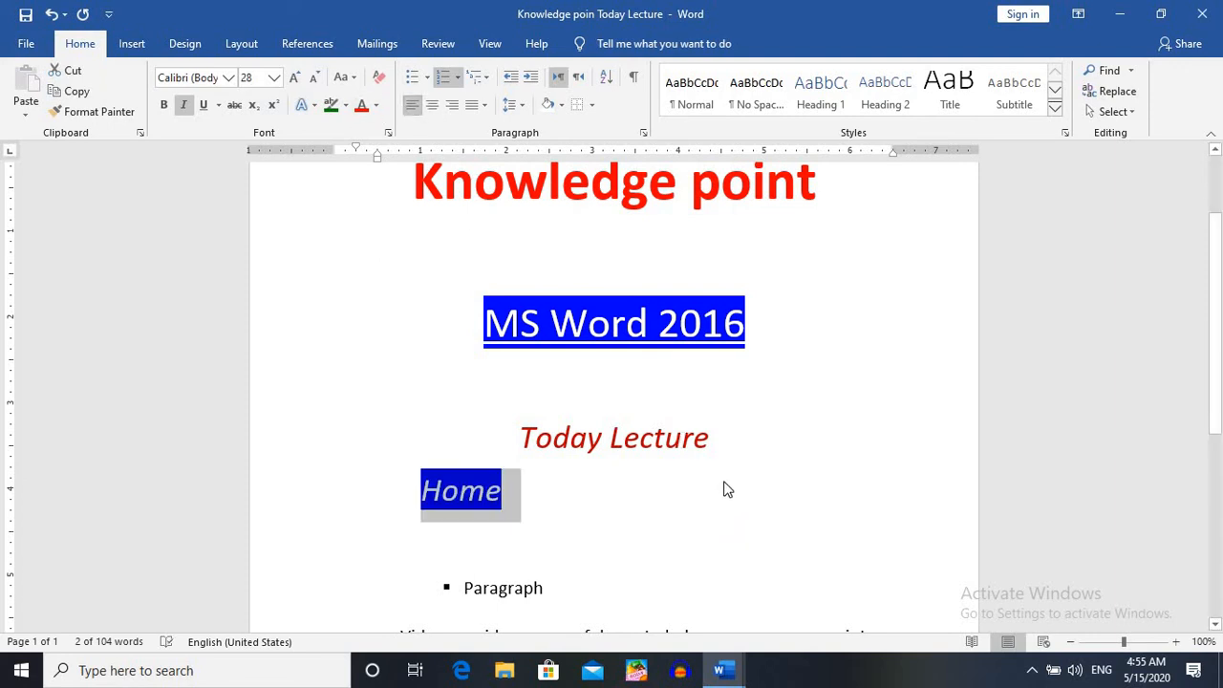
left_click(454, 107)
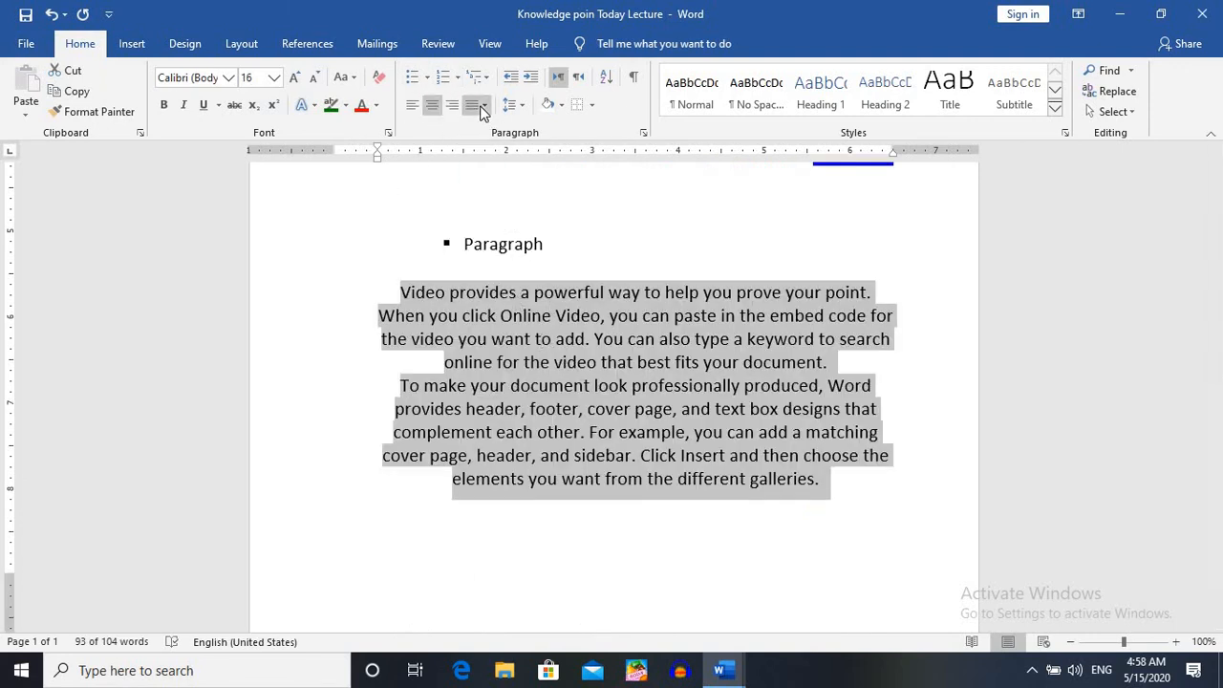
Apply Justify Medium alignment to the two body paragraphs below the Paragraph bullet
left_click(388, 252)
left_click_drag(397, 278, 835, 541)
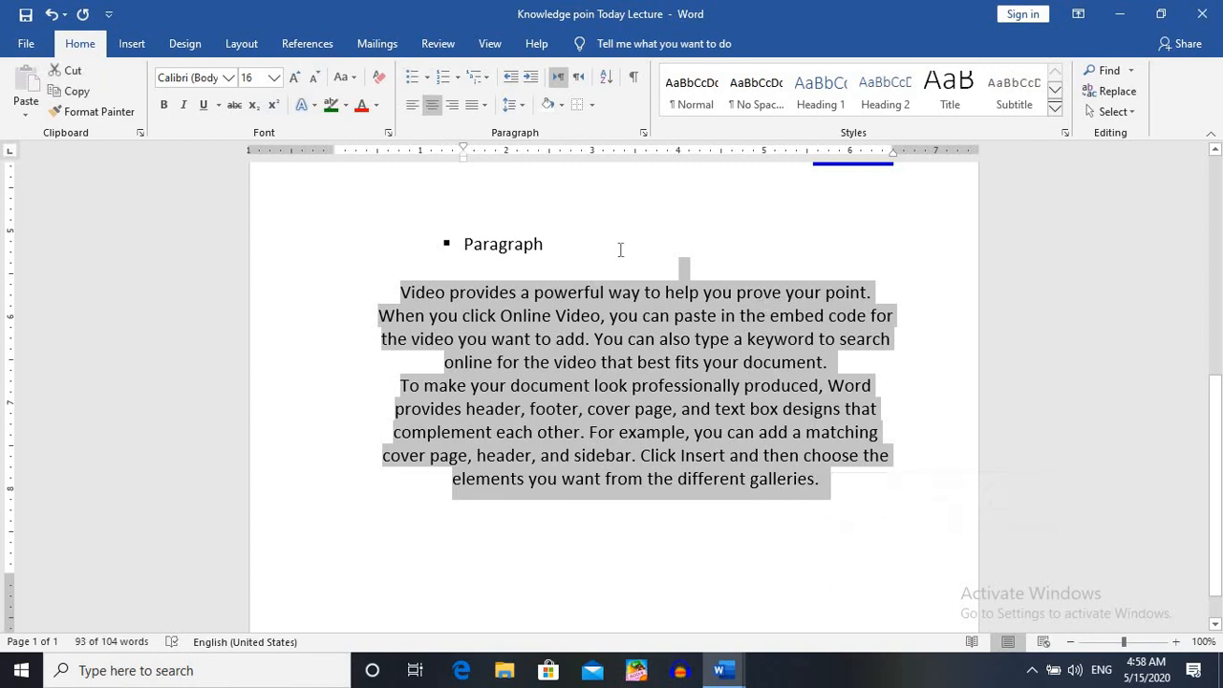
left_click(481, 109)
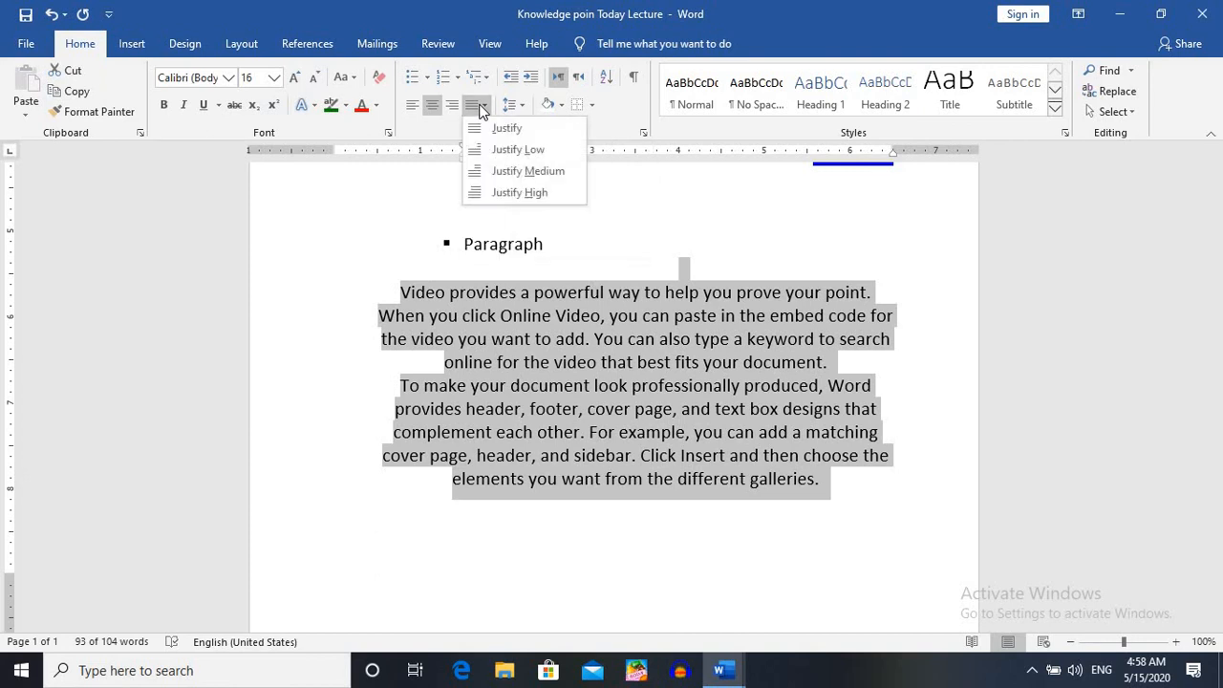
left_click(515, 172)
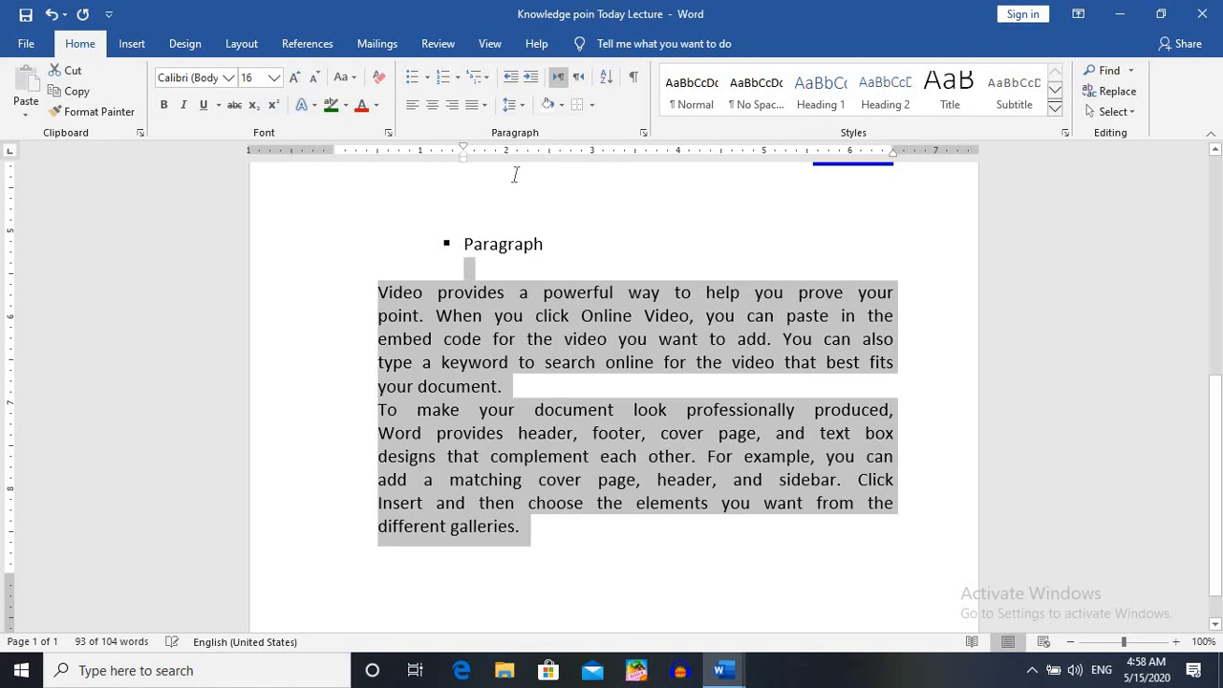
Try Justify Low on the selected body paragraphs, and change their alignment to Justify High
left_click(483, 105)
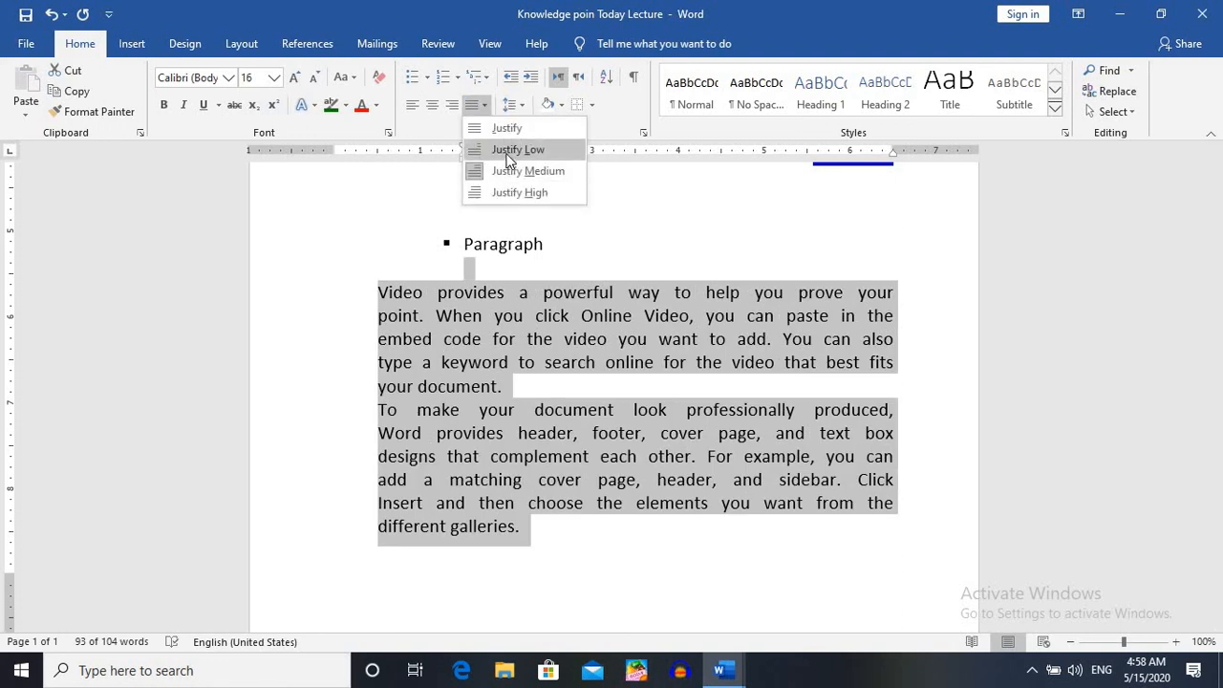
left_click(513, 150)
left_click(488, 104)
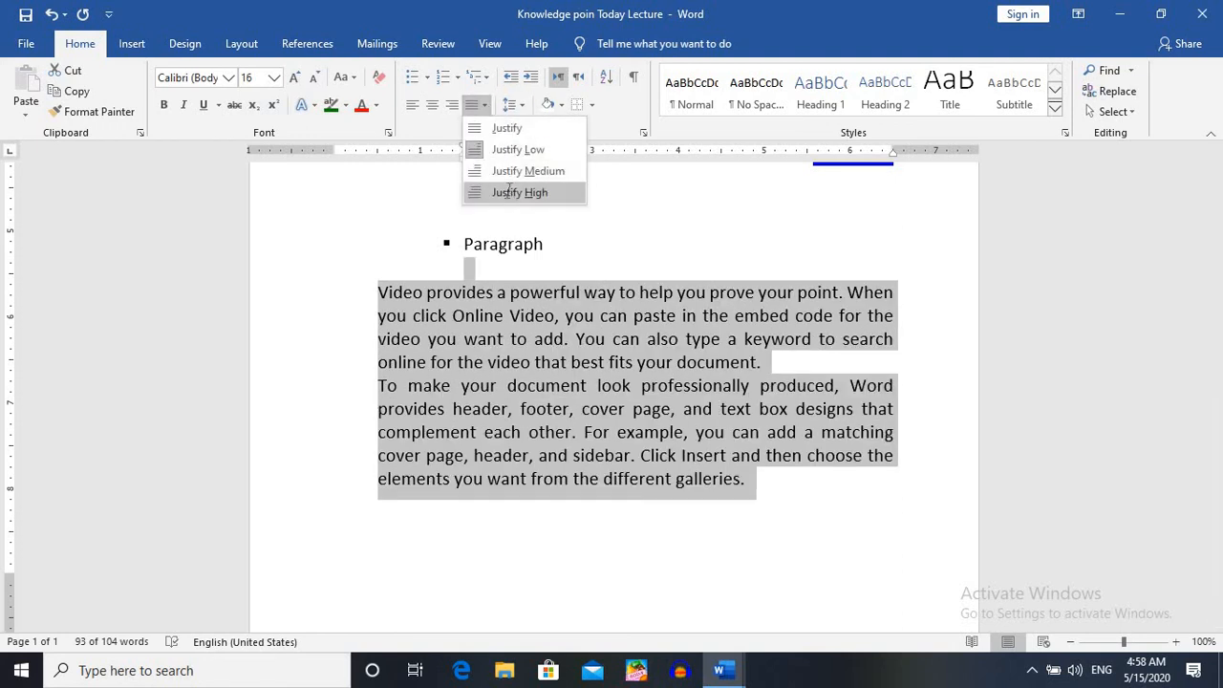
left_click(510, 194)
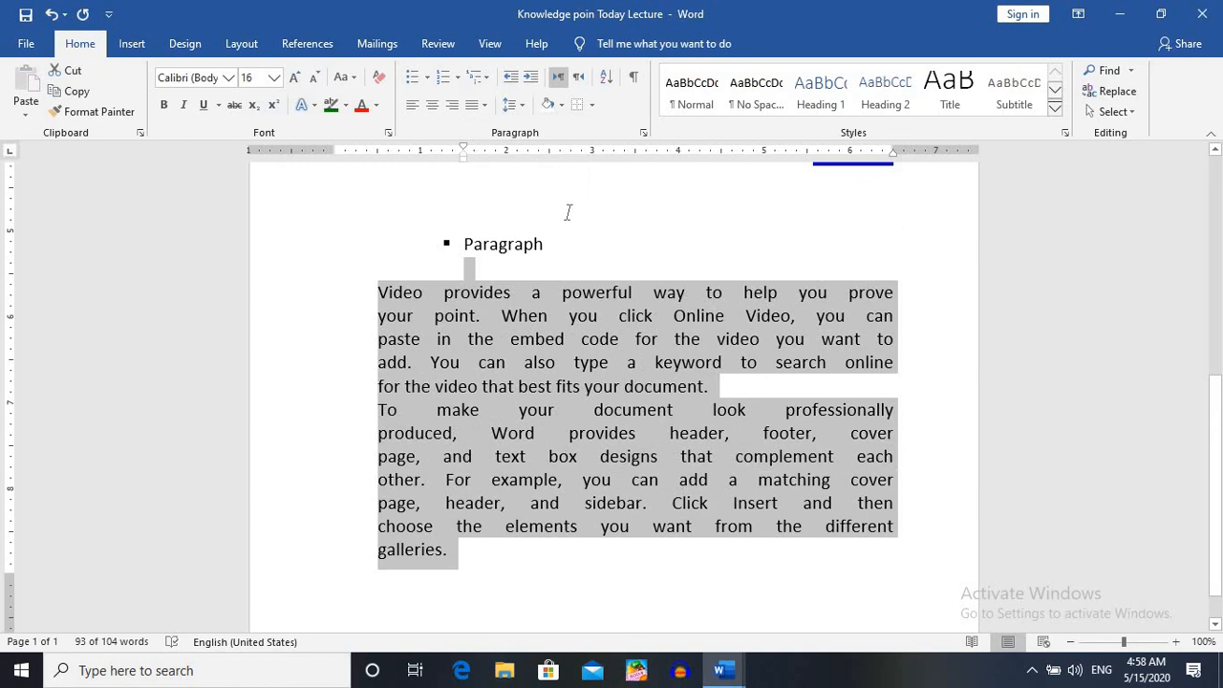